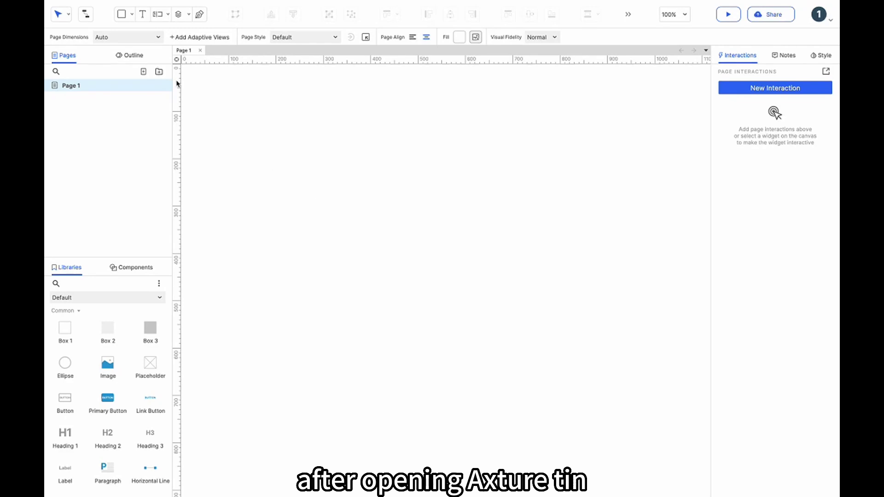
Start a new widget library from the File menu with File > New Library.
{"action": "left_click", "coordinate": [120, 6]}
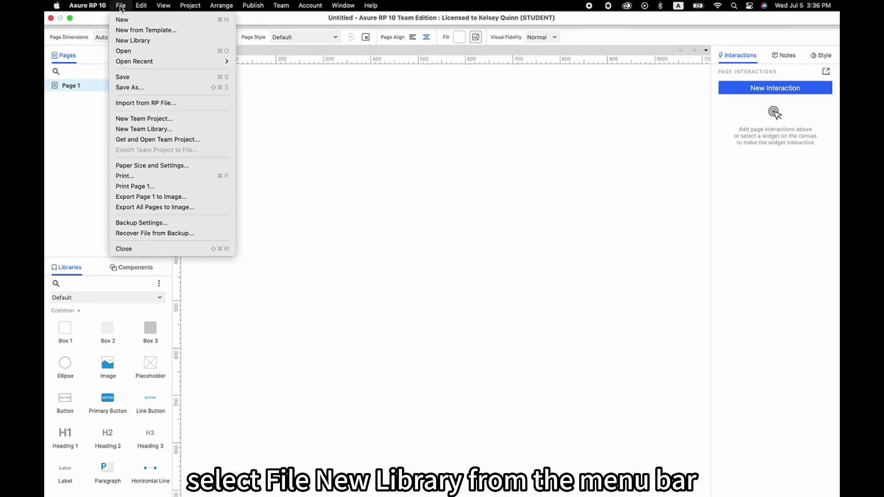
{"action": "left_click", "coordinate": [133, 41]}
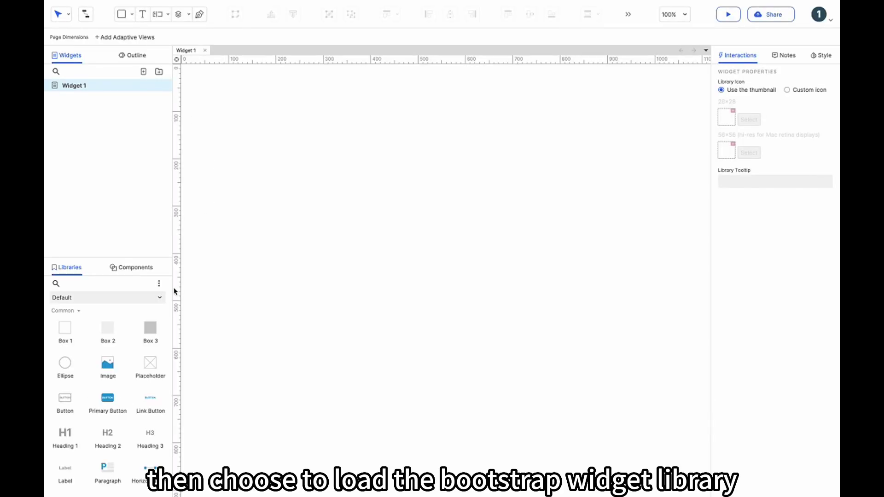
Load the Bootstrap Widget Library and rename the Widget 1 page to Color.
{"action": "left_click", "coordinate": [160, 297]}
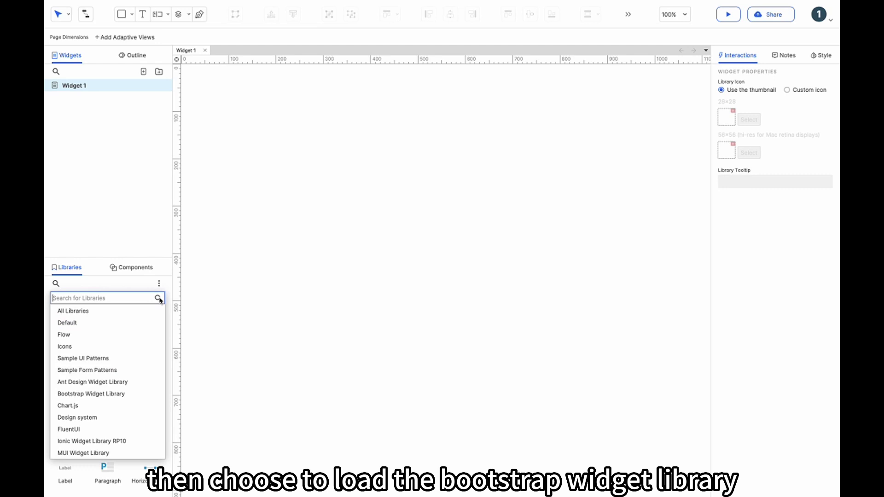
{"action": "left_click", "coordinate": [129, 393]}
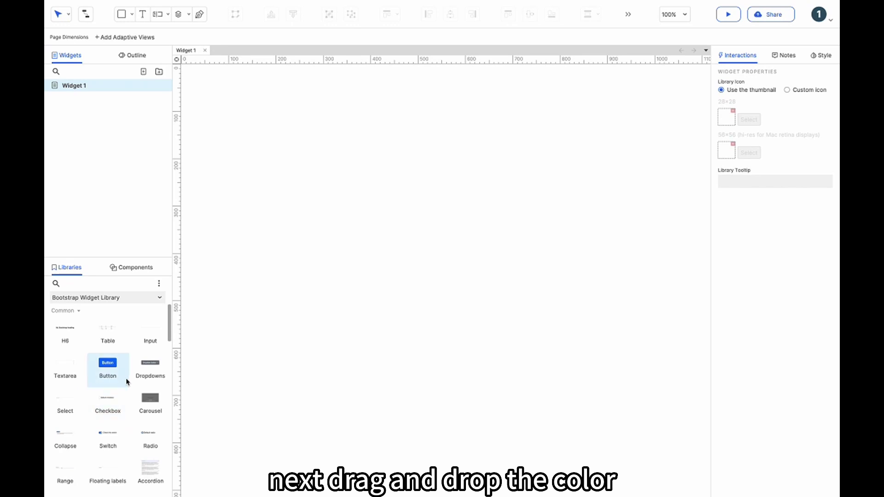
{"action": "scroll", "coordinate": [126, 381], "scroll_direction": "down", "scroll_amount": 2}
{"action": "scroll", "coordinate": [126, 382], "scroll_direction": "down", "scroll_amount": 2}
{"action": "scroll", "coordinate": [127, 381], "scroll_direction": "down", "scroll_amount": 2}
{"action": "scroll", "coordinate": [127, 382], "scroll_direction": "down", "scroll_amount": 1}
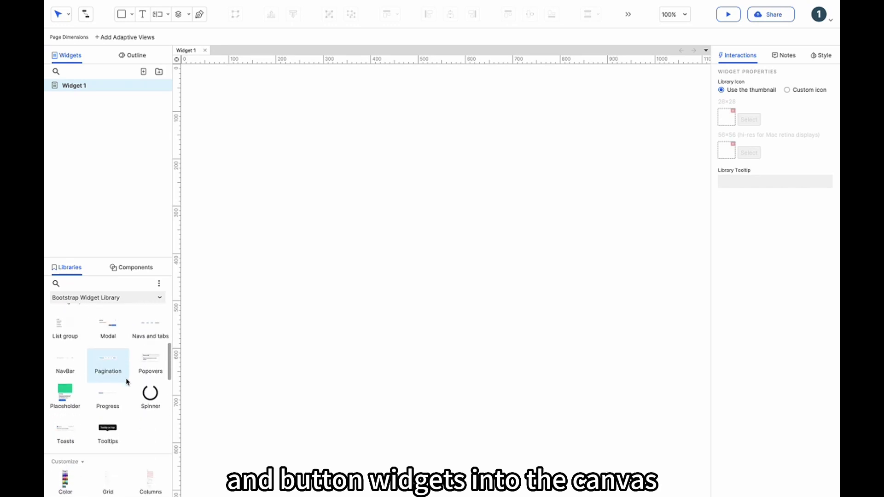
{"action": "scroll", "coordinate": [126, 381], "scroll_direction": "down", "scroll_amount": 3}
{"action": "left_click_drag", "start_coordinate": [65, 419], "coordinate": [223, 93]}
{"action": "double_click", "coordinate": [89, 86]}
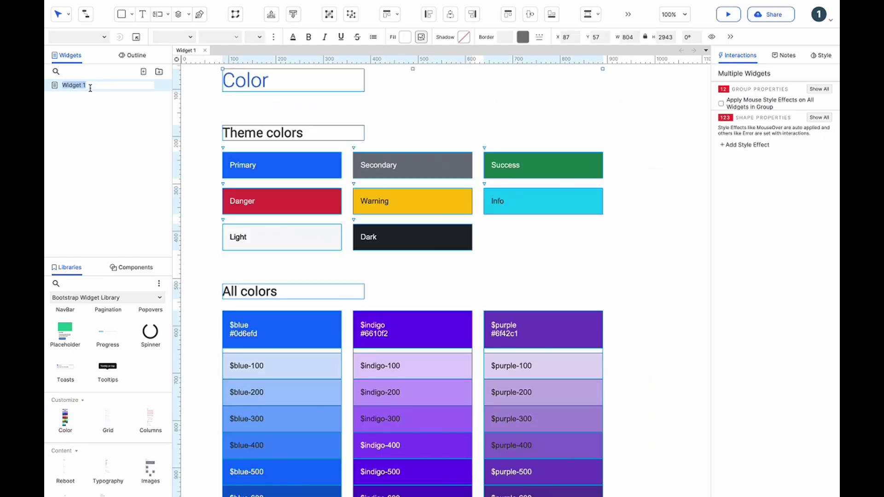
{"action": "type", "text": "Color"}
{"action": "left_click", "coordinate": [213, 130]}
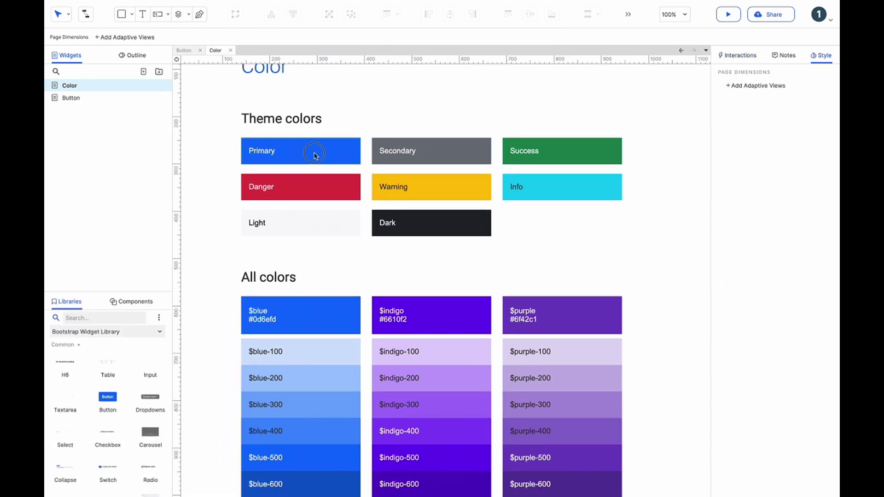
Create a Color-Primary style from the Primary swatch, excluding font size and font colour.
{"action": "left_click", "coordinate": [315, 156]}
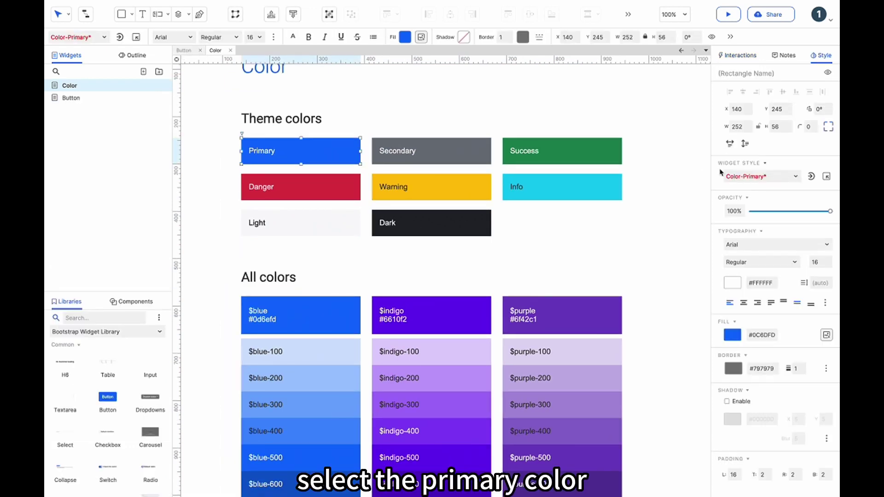
{"action": "left_click", "coordinate": [810, 178]}
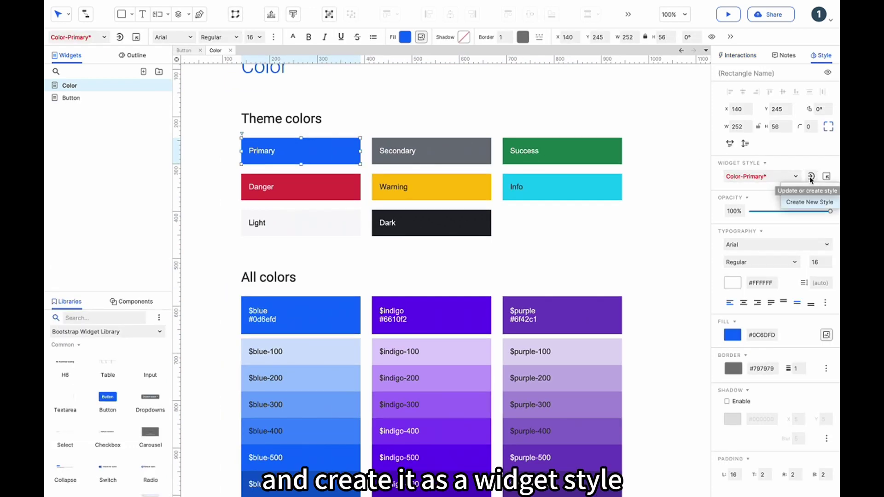
{"action": "left_click", "coordinate": [810, 202]}
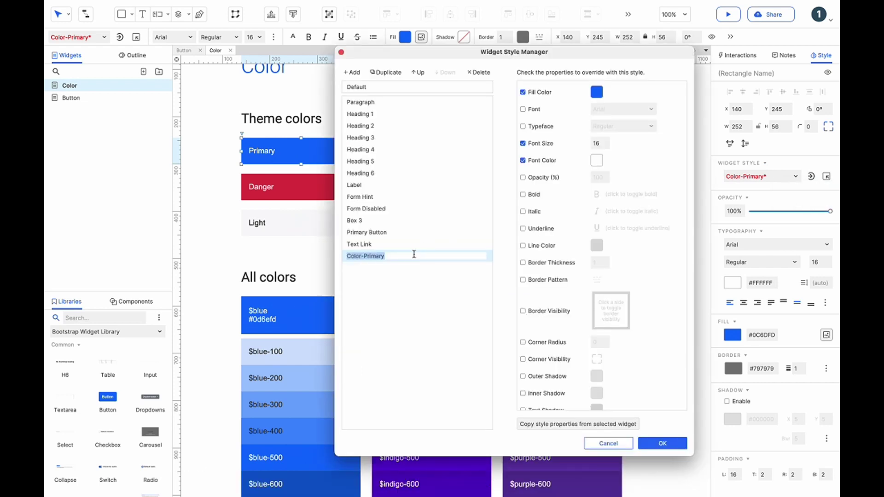
{"action": "left_click", "coordinate": [528, 144]}
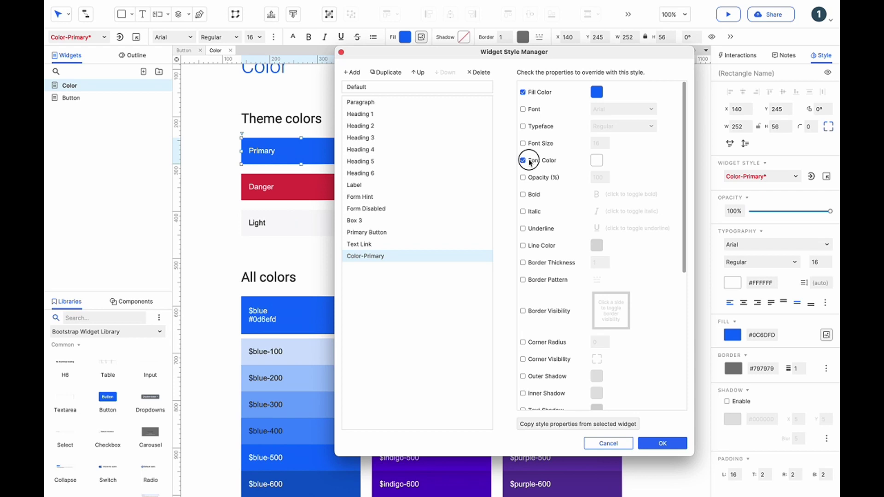
{"action": "left_click", "coordinate": [529, 162]}
{"action": "scroll", "coordinate": [529, 161], "scroll_direction": "down", "scroll_amount": 5}
{"action": "left_click", "coordinate": [530, 193]}
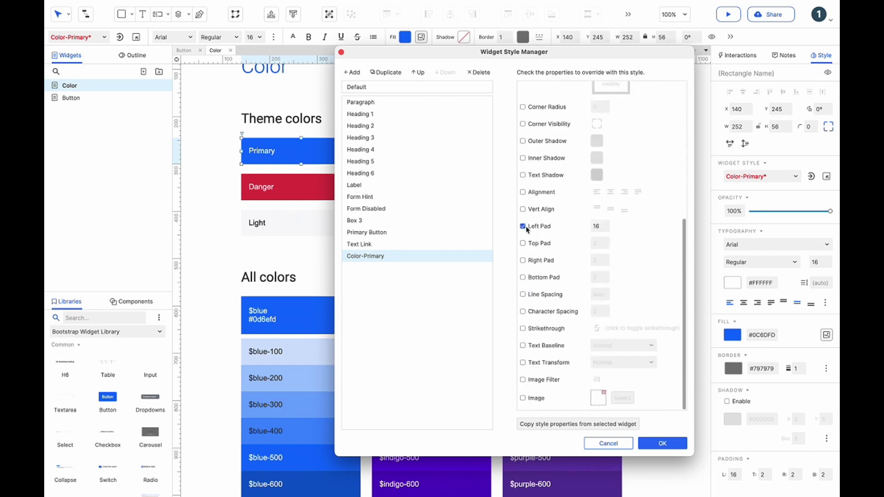
{"action": "left_click", "coordinate": [662, 443]}
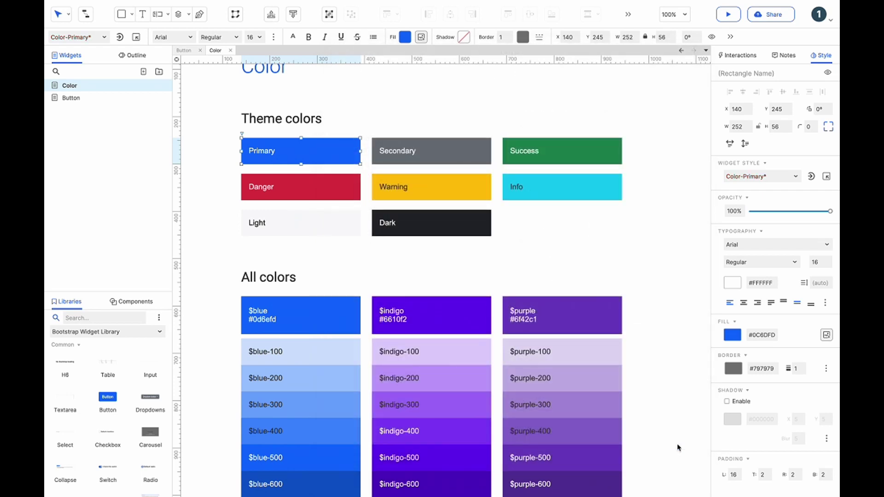
Create the Color-Primary-Hover style from the $blue-300 swatch.
{"action": "left_click", "coordinate": [335, 408]}
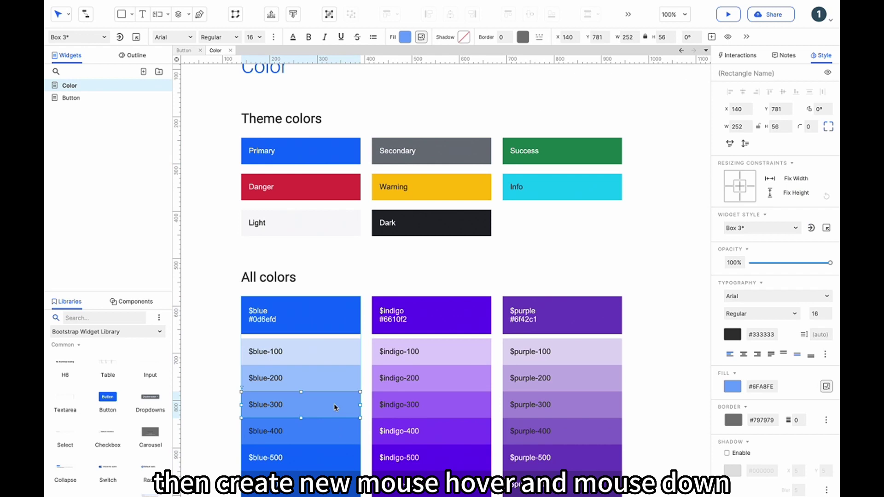
{"action": "left_click", "coordinate": [811, 229]}
{"action": "left_click", "coordinate": [808, 253]}
{"action": "type", "text": "Color-Pr"}
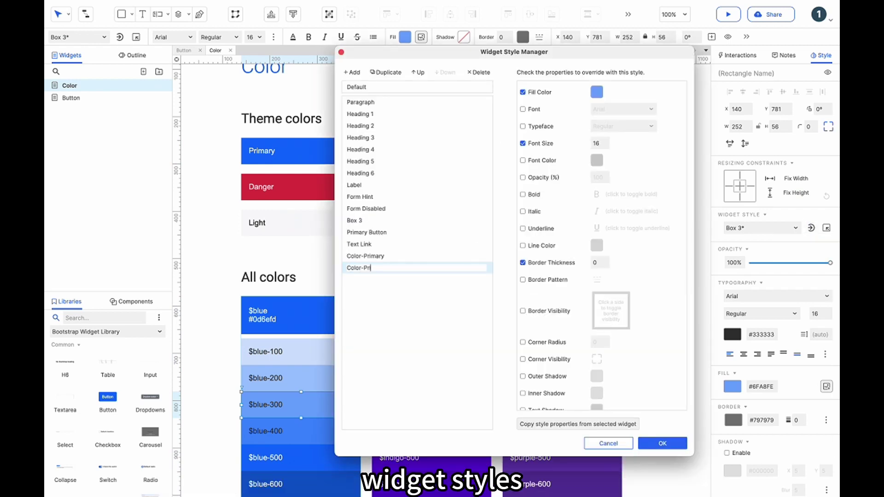
{"action": "type", "text": "imary-Hover"}
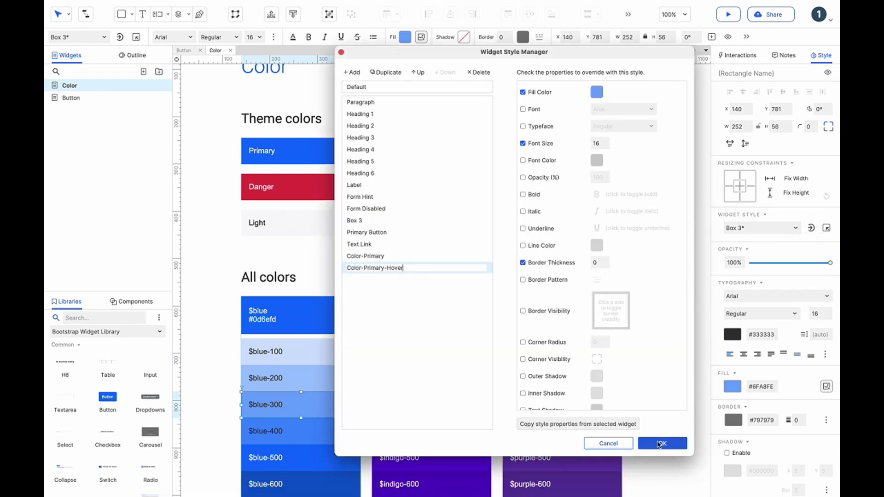
{"action": "key", "text": "Return"}
{"action": "scroll", "coordinate": [537, 228], "scroll_direction": "down", "scroll_amount": 5}
{"action": "left_click", "coordinate": [652, 443]}
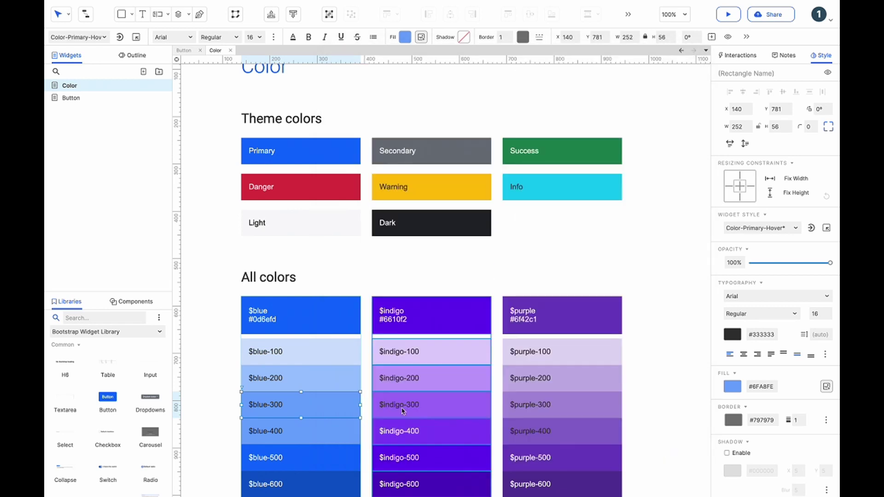
Create Color-Primary-MouseDown from the $blue-400 swatch, then go to the Button page.
{"action": "left_click", "coordinate": [339, 429]}
{"action": "left_click", "coordinate": [811, 228]}
{"action": "left_click", "coordinate": [784, 252]}
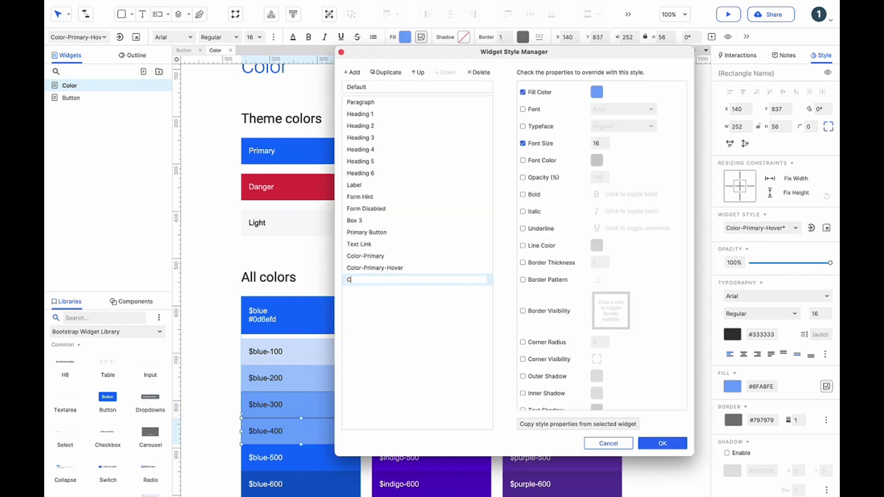
{"action": "type", "text": "Color-Primary-MouseDown"}
{"action": "key", "text": "Return"}
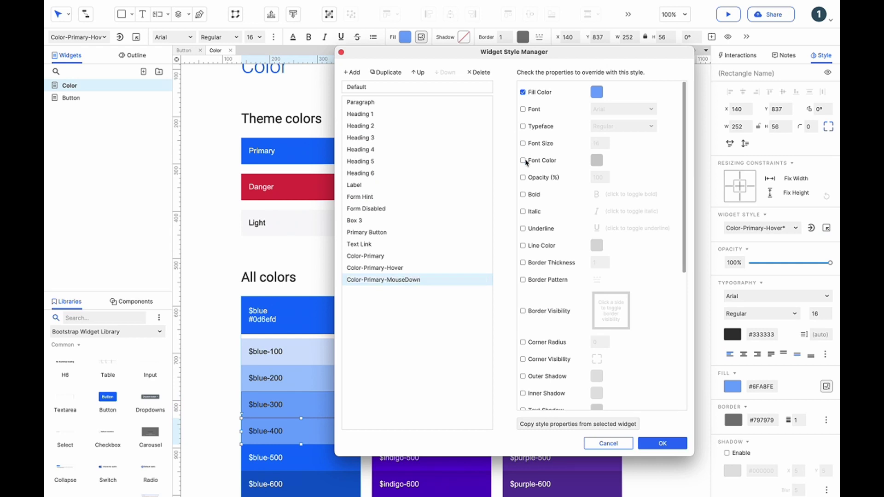
{"action": "scroll", "coordinate": [601, 276], "scroll_direction": "down", "scroll_amount": 2}
{"action": "scroll", "coordinate": [601, 276], "scroll_direction": "down", "scroll_amount": 3}
{"action": "scroll", "coordinate": [601, 277], "scroll_direction": "down", "scroll_amount": 1}
{"action": "left_click", "coordinate": [661, 443]}
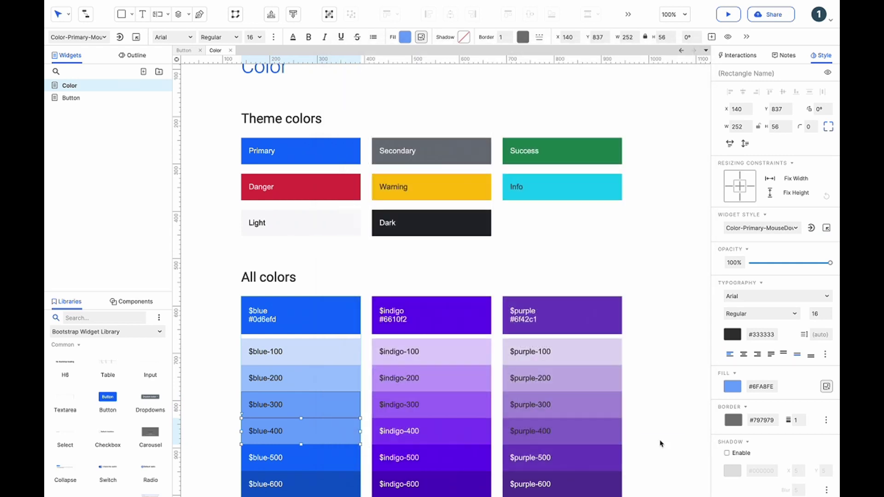
{"action": "left_click", "coordinate": [96, 101]}
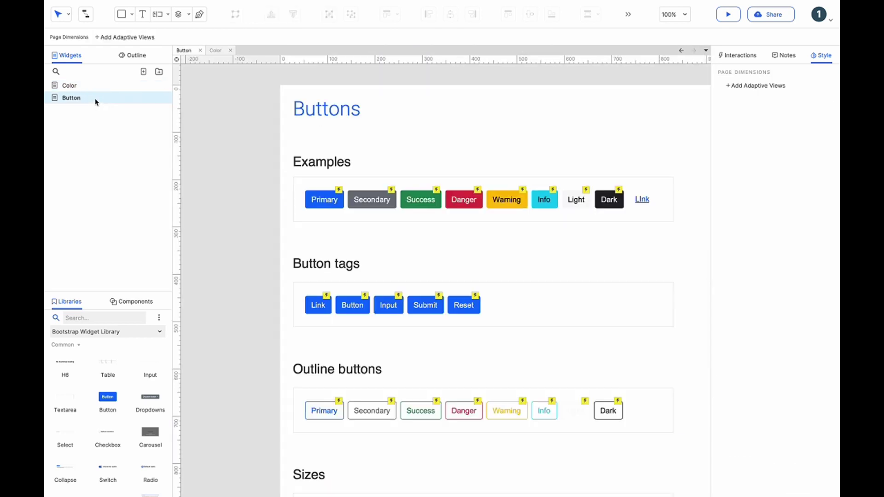
Create the Button-Primary-medium style from the Primary example button, correcting its name.
{"action": "double_click", "coordinate": [325, 200]}
{"action": "left_click", "coordinate": [811, 228]}
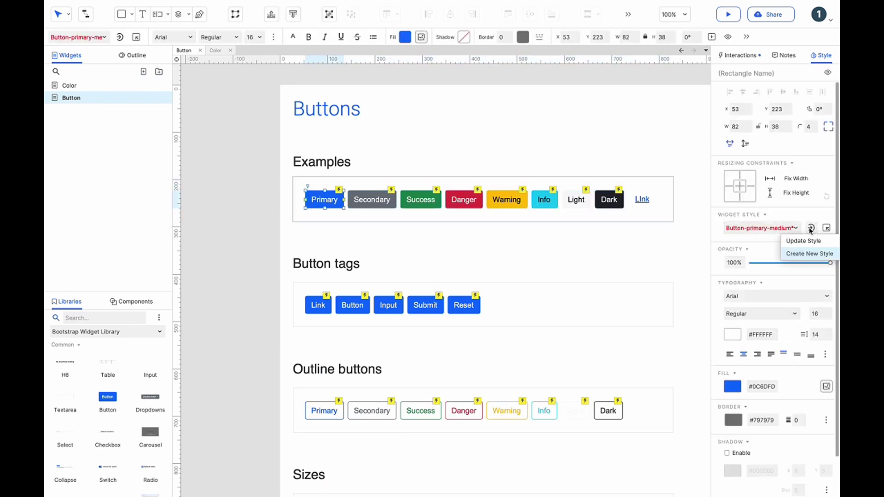
{"action": "left_click", "coordinate": [804, 254]}
{"action": "left_click", "coordinate": [375, 291]}
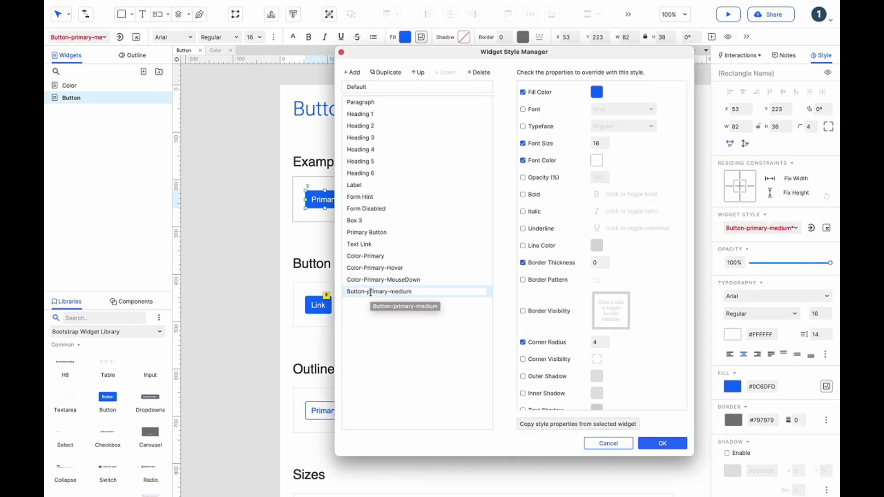
{"action": "key", "text": "BackSpace"}
{"action": "type", "text": "P"}
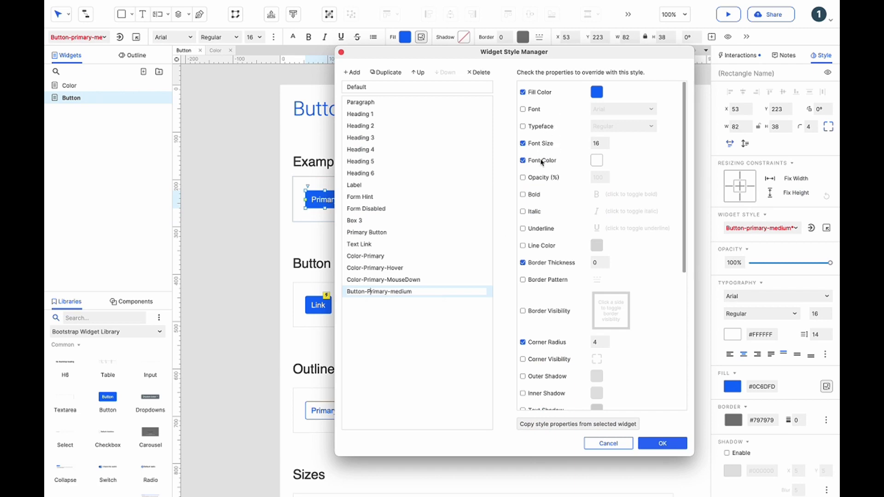
{"action": "scroll", "coordinate": [541, 162], "scroll_direction": "down", "scroll_amount": 2}
{"action": "scroll", "coordinate": [541, 161], "scroll_direction": "down", "scroll_amount": 2}
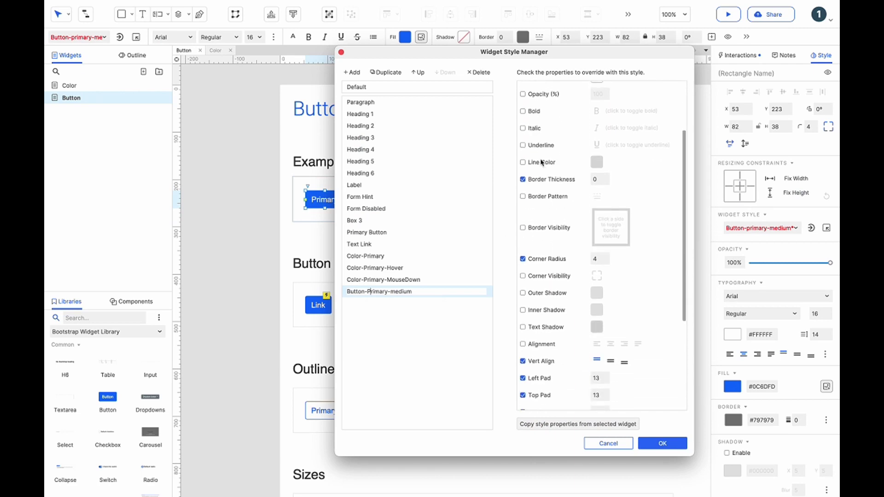
{"action": "scroll", "coordinate": [541, 161], "scroll_direction": "down", "scroll_amount": 3}
{"action": "scroll", "coordinate": [541, 162], "scroll_direction": "down", "scroll_amount": 2}
{"action": "scroll", "coordinate": [546, 246], "scroll_direction": "down", "scroll_amount": 1}
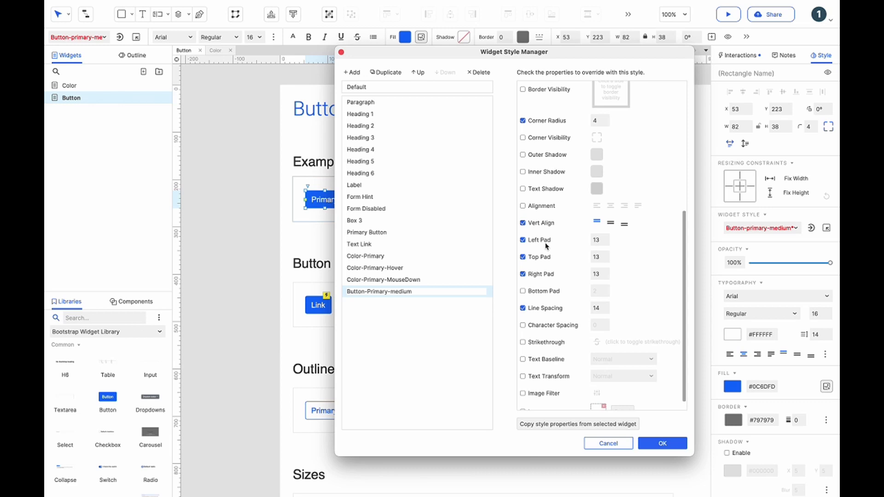
{"action": "scroll", "coordinate": [547, 246], "scroll_direction": "down", "scroll_amount": 1}
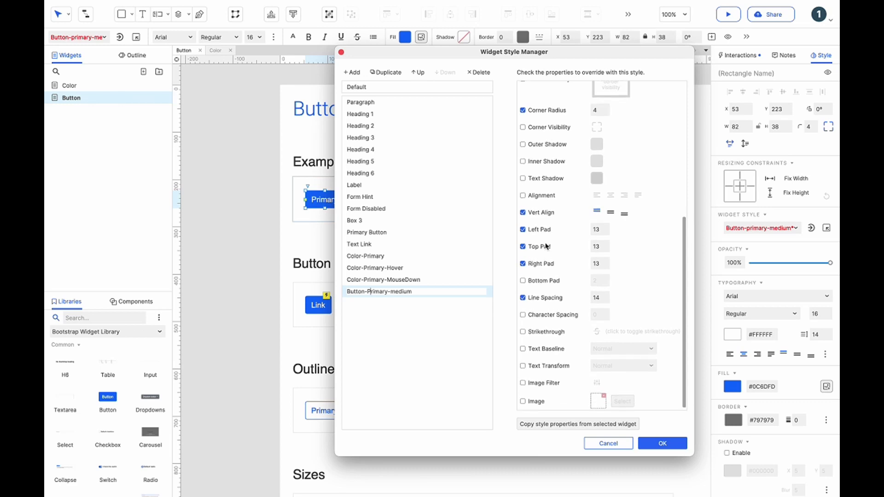
{"action": "left_click", "coordinate": [665, 446]}
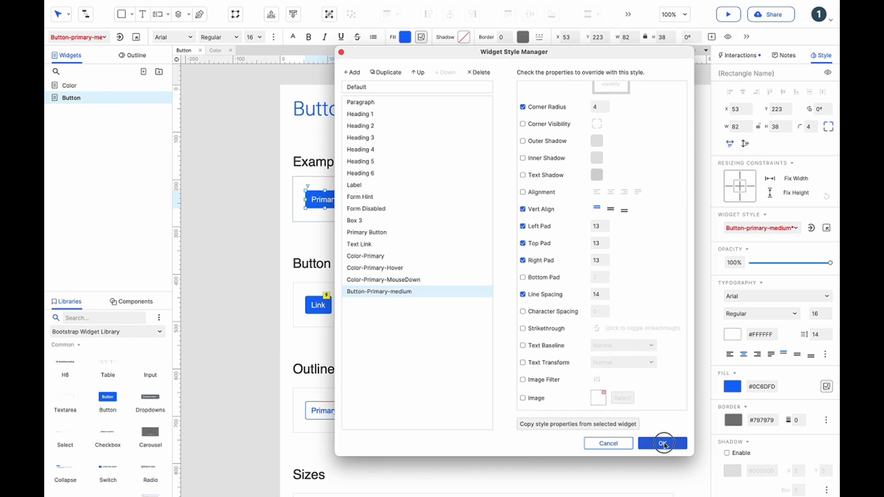
{"action": "scroll", "coordinate": [493, 350], "scroll_direction": "down", "scroll_amount": 3}
{"action": "scroll", "coordinate": [493, 349], "scroll_direction": "down", "scroll_amount": 2}
Save a Button-Primary-Large style from the large button in Sizes.
{"action": "left_click", "coordinate": [356, 332]}
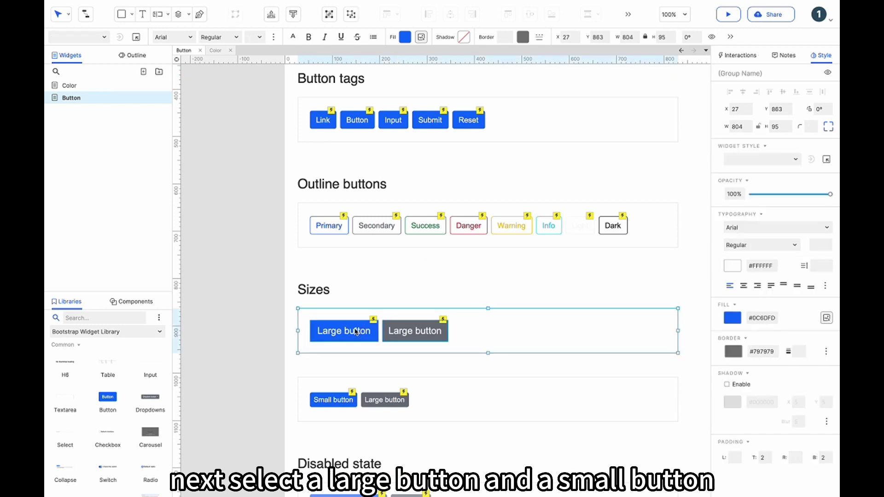
{"action": "left_click", "coordinate": [811, 229]}
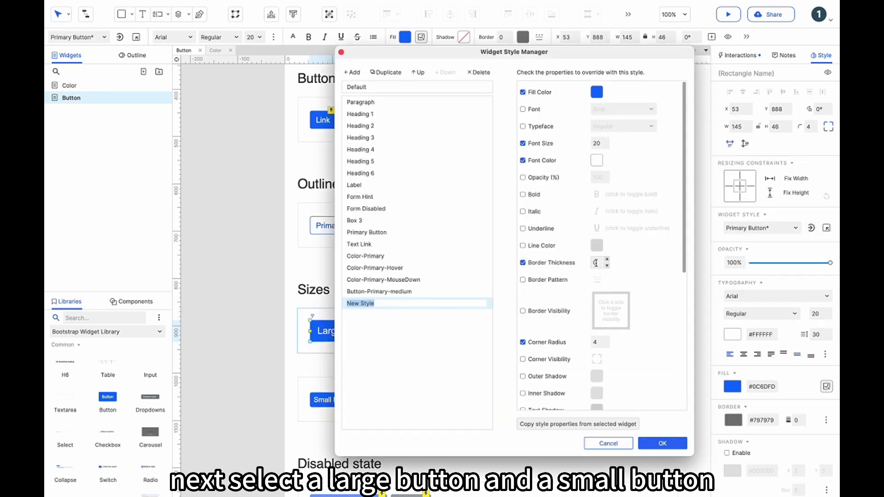
{"action": "type", "text": "Button-P"}
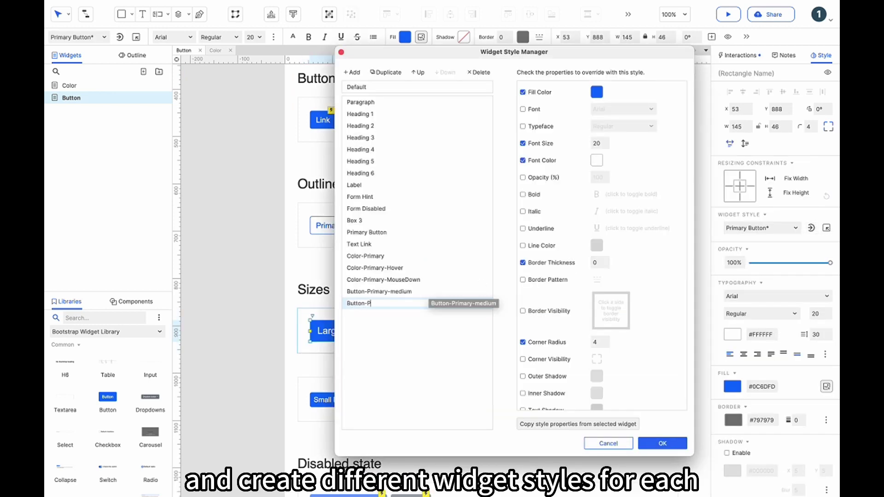
{"action": "type", "text": "rimary-Large"}
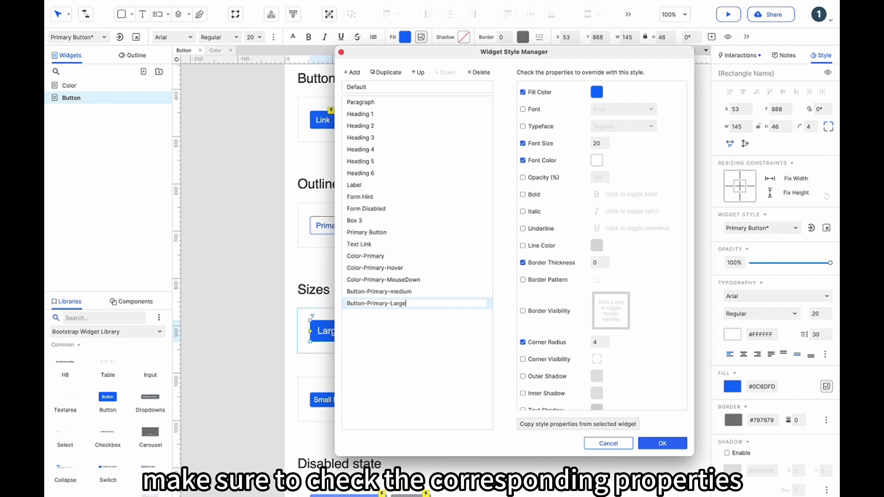
{"action": "scroll", "coordinate": [564, 146], "scroll_direction": "down", "scroll_amount": 1}
{"action": "scroll", "coordinate": [564, 146], "scroll_direction": "down", "scroll_amount": 5}
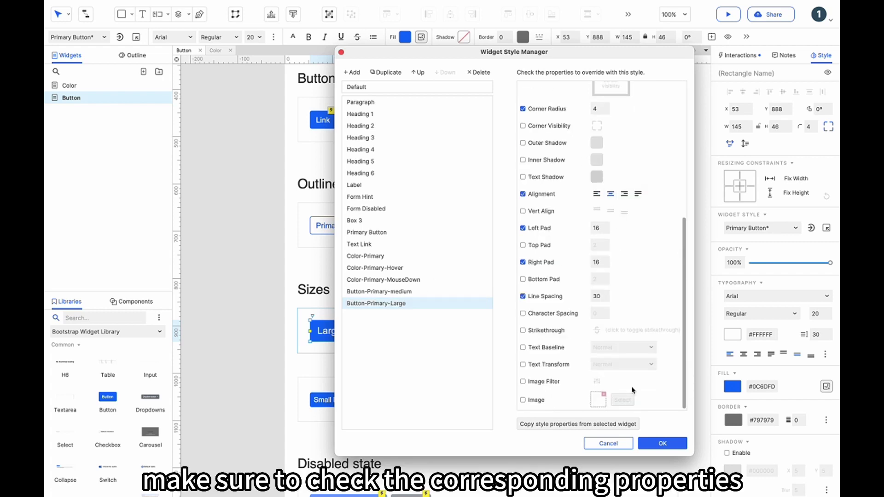
{"action": "left_click", "coordinate": [661, 444]}
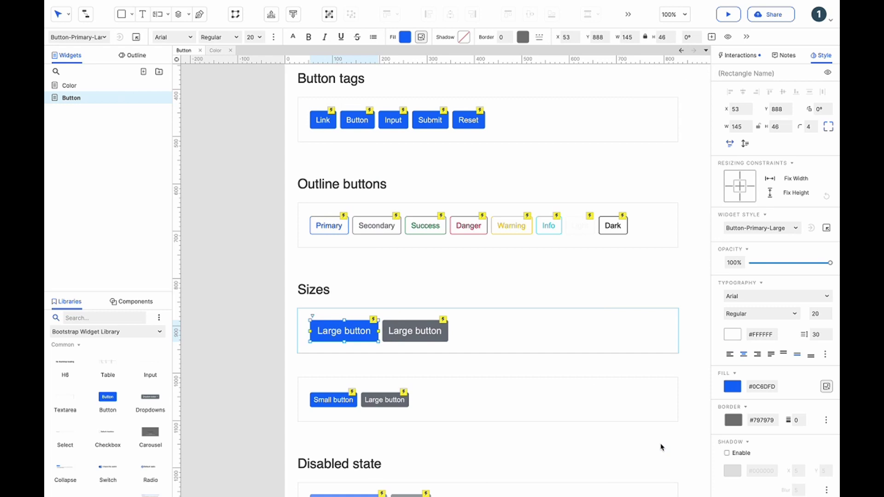
Start a Button-Primary-Small style from the small blue button.
{"action": "left_click", "coordinate": [333, 402]}
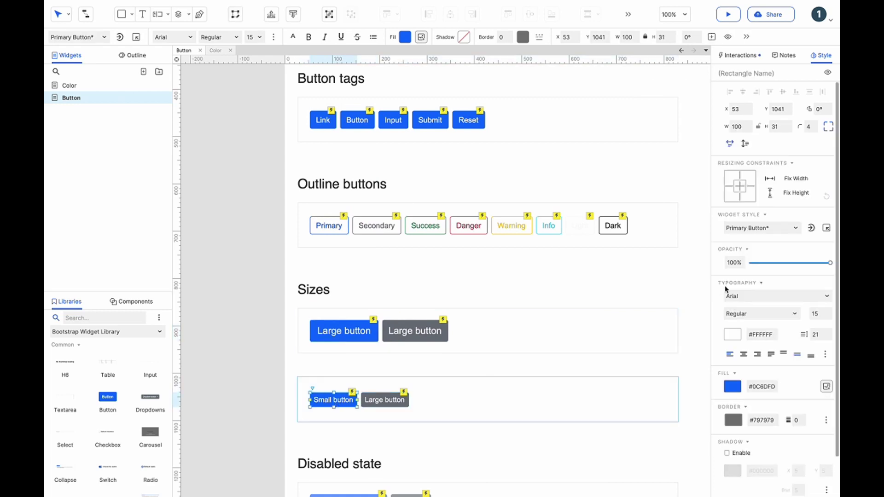
{"action": "left_click", "coordinate": [811, 228]}
{"action": "left_click", "coordinate": [808, 254]}
{"action": "type", "text": "Button"}
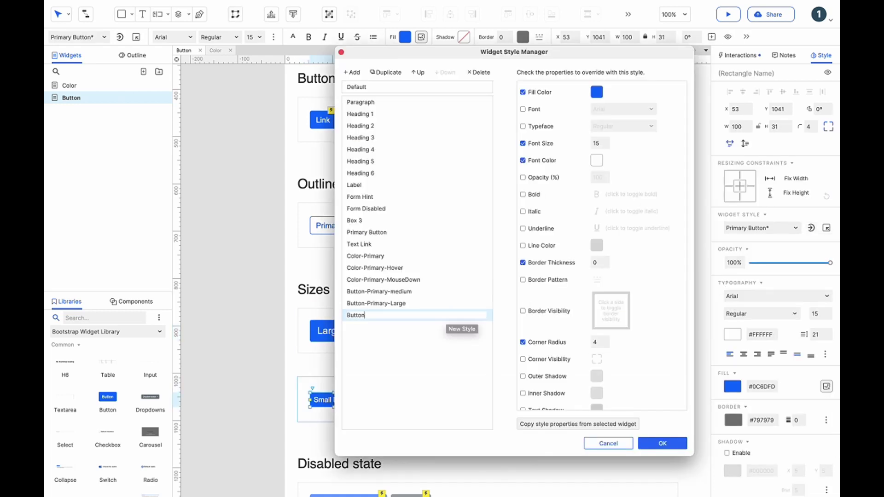
{"action": "type", "text": "-Primary-Small"}
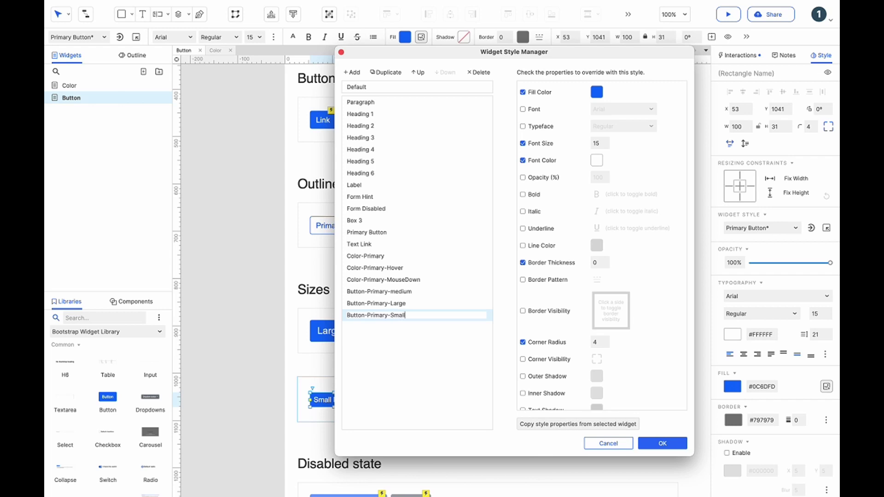
{"action": "scroll", "coordinate": [588, 231], "scroll_direction": "down", "scroll_amount": 5}
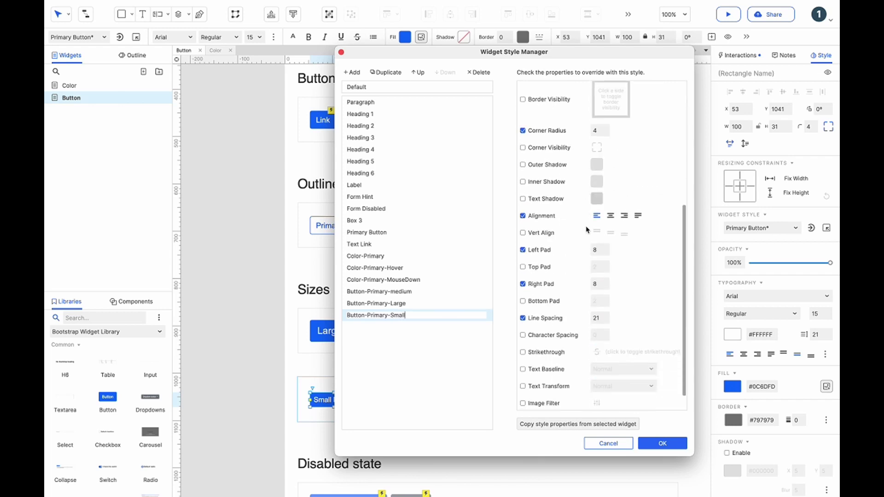
{"action": "scroll", "coordinate": [588, 231], "scroll_direction": "down", "scroll_amount": 2}
Save the small style, then add a Button-Primary-medium box labelled Primary beside Button tags.
{"action": "left_click", "coordinate": [663, 445]}
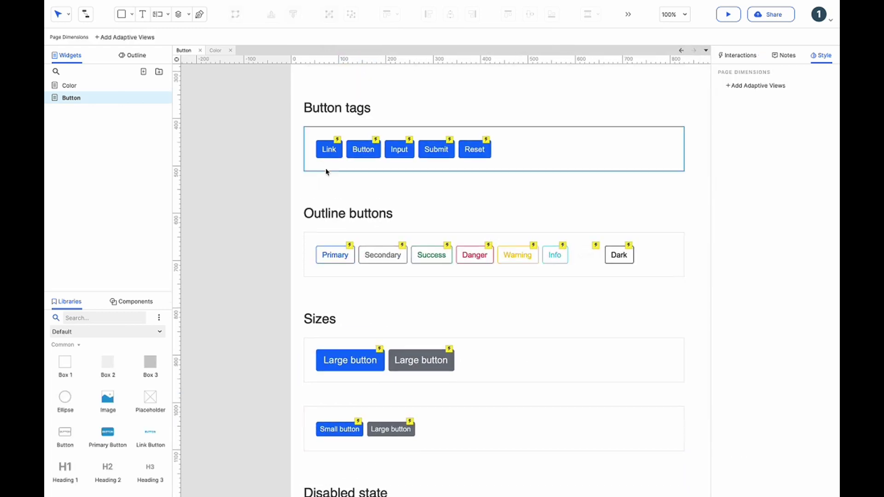
{"action": "scroll", "coordinate": [326, 171], "scroll_direction": "up", "scroll_amount": 3}
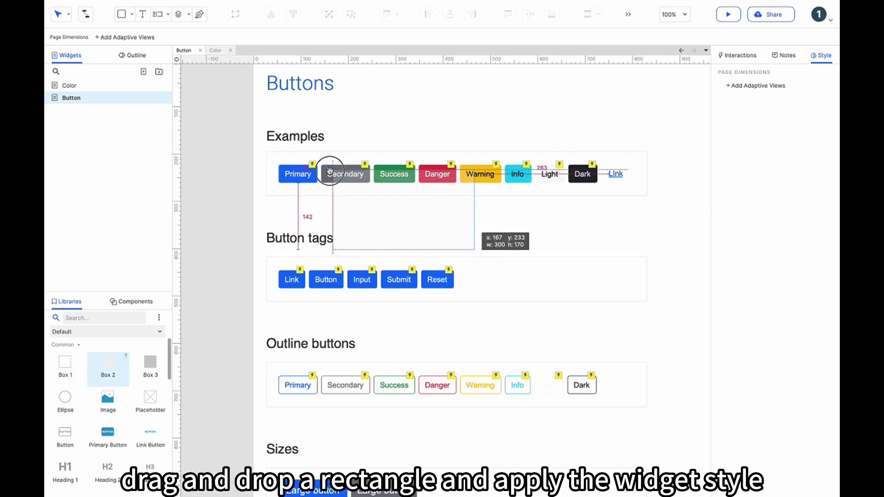
{"action": "left_click_drag", "start_coordinate": [71, 375], "coordinate": [288, 170]}
{"action": "mouse_move", "coordinate": [421, 244]}
{"action": "left_mouse_down"}
{"action": "mouse_move", "coordinate": [315, 181]}
{"action": "mouse_move", "coordinate": [397, 235]}
{"action": "left_mouse_up"}
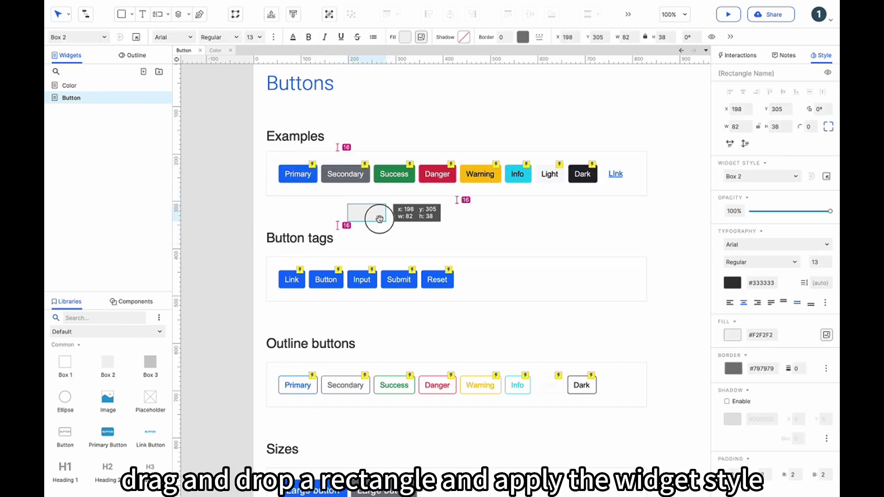
{"action": "left_click", "coordinate": [742, 178]}
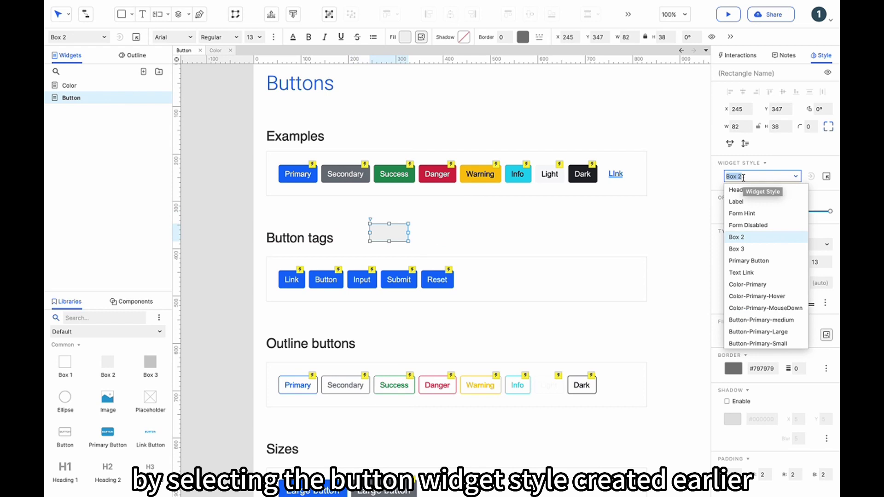
{"action": "left_click", "coordinate": [761, 320]}
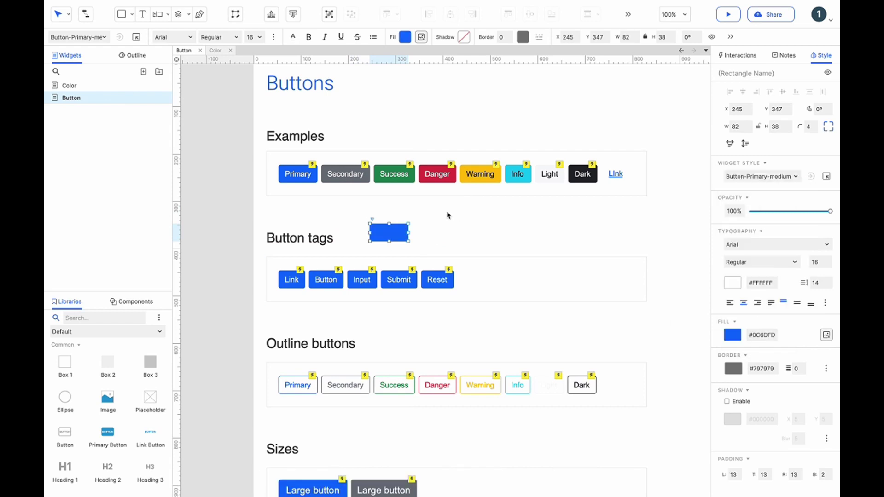
{"action": "left_click", "coordinate": [389, 233]}
{"action": "type", "text": "Primary"}
{"action": "left_click", "coordinate": [422, 242]}
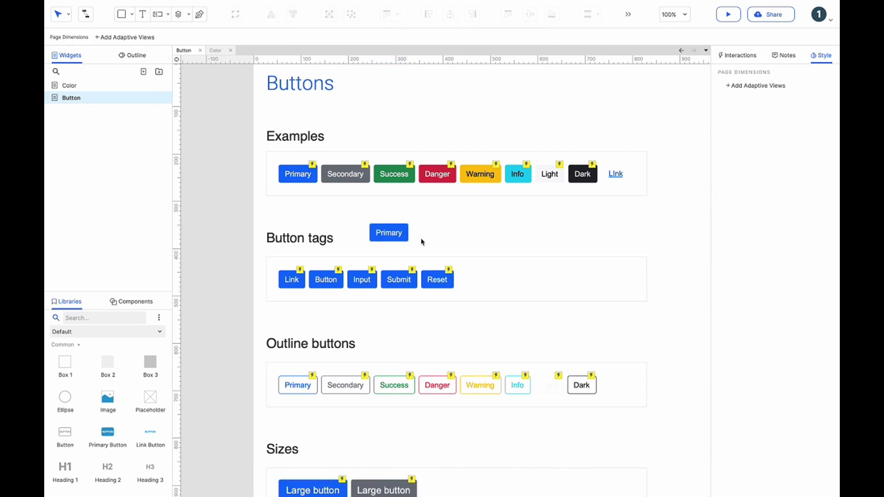
{"action": "left_click", "coordinate": [405, 236]}
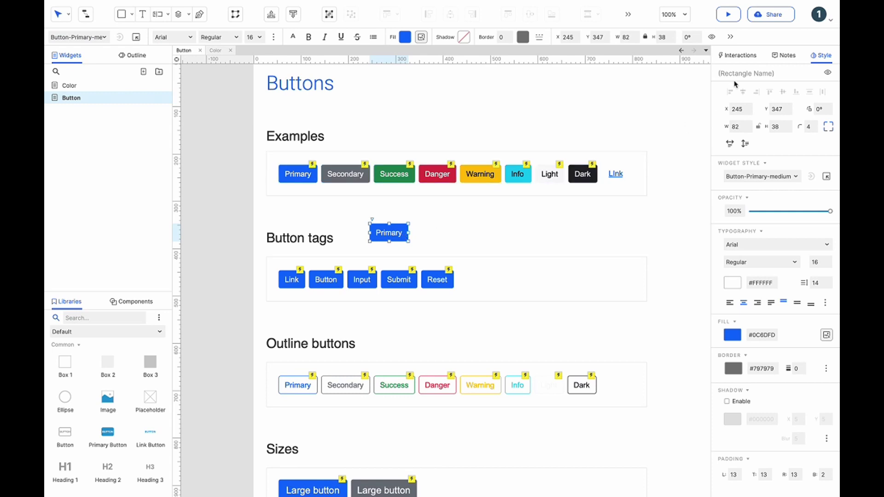
Give the Primary button a mouseover style effect using Color-Primary-Hover.
{"action": "left_click", "coordinate": [738, 59]}
{"action": "left_click", "coordinate": [737, 231]}
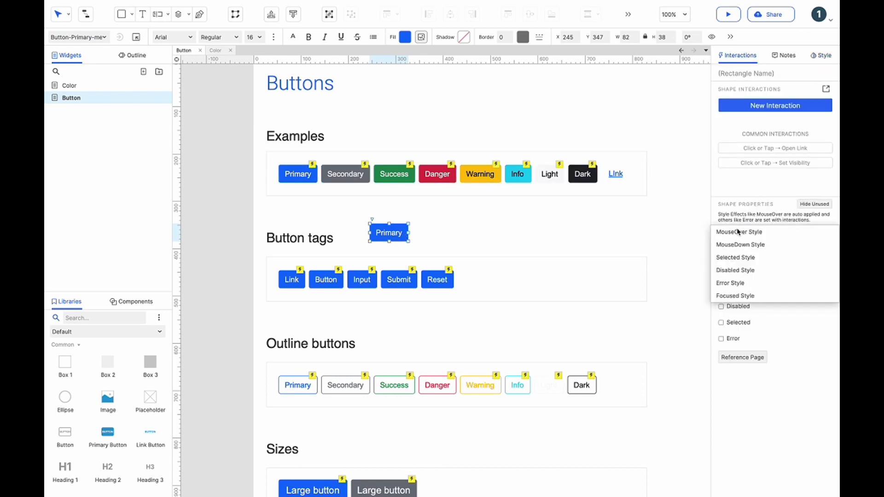
{"action": "left_click", "coordinate": [737, 232]}
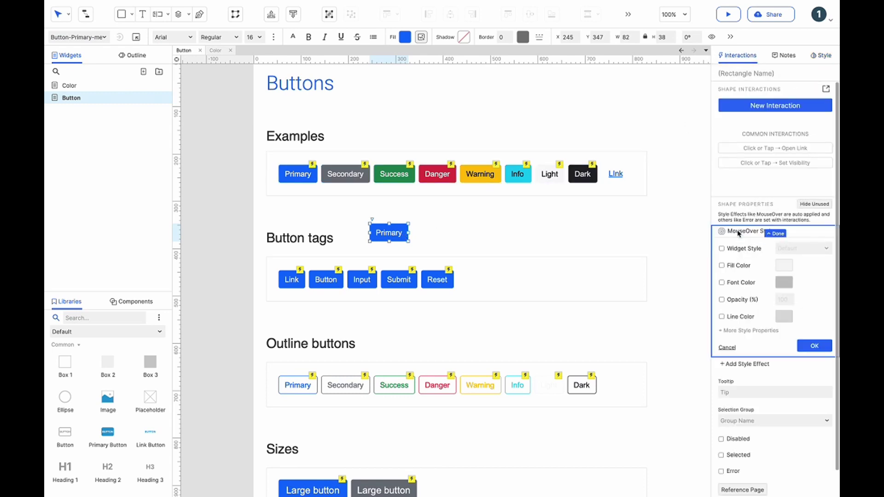
{"action": "left_click", "coordinate": [722, 248]}
{"action": "left_click", "coordinate": [791, 249]}
{"action": "scroll", "coordinate": [795, 349], "scroll_direction": "down", "scroll_amount": 2}
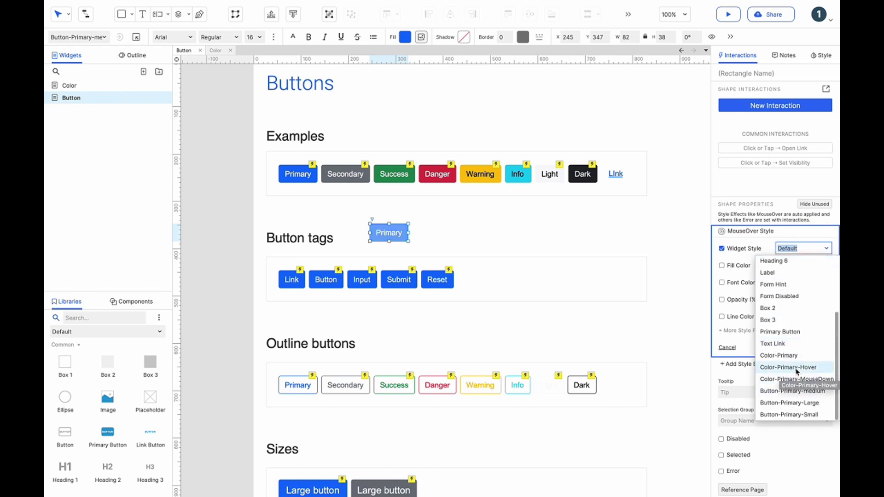
{"action": "left_click", "coordinate": [797, 370]}
{"action": "left_click", "coordinate": [826, 347]}
Add a mousedown style effect using Color-Primary-MouseDown.
{"action": "left_click", "coordinate": [743, 244]}
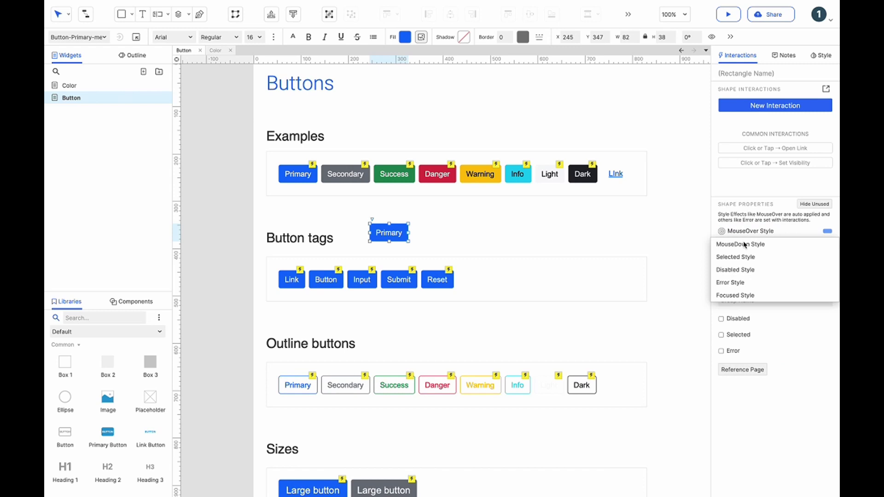
{"action": "left_click", "coordinate": [744, 245]}
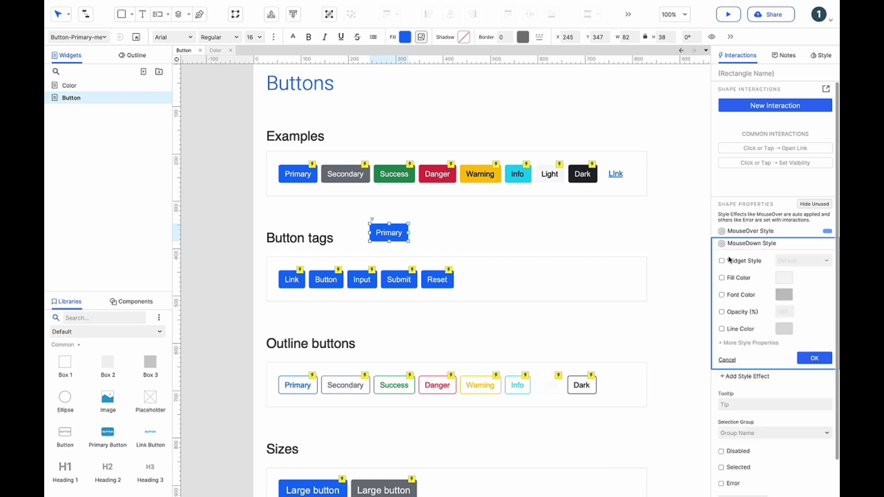
{"action": "left_click", "coordinate": [721, 261]}
{"action": "left_click", "coordinate": [788, 261]}
{"action": "scroll", "coordinate": [781, 332], "scroll_direction": "down", "scroll_amount": 2}
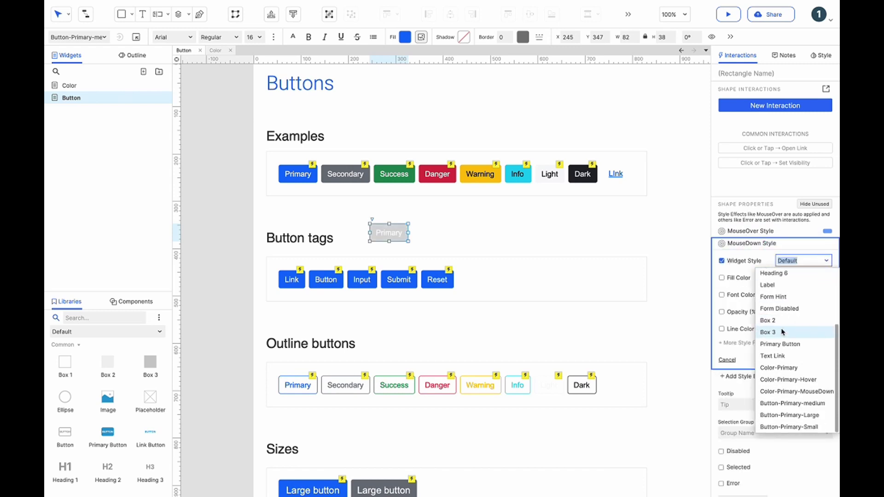
{"action": "left_click", "coordinate": [790, 391]}
{"action": "left_click", "coordinate": [817, 359]}
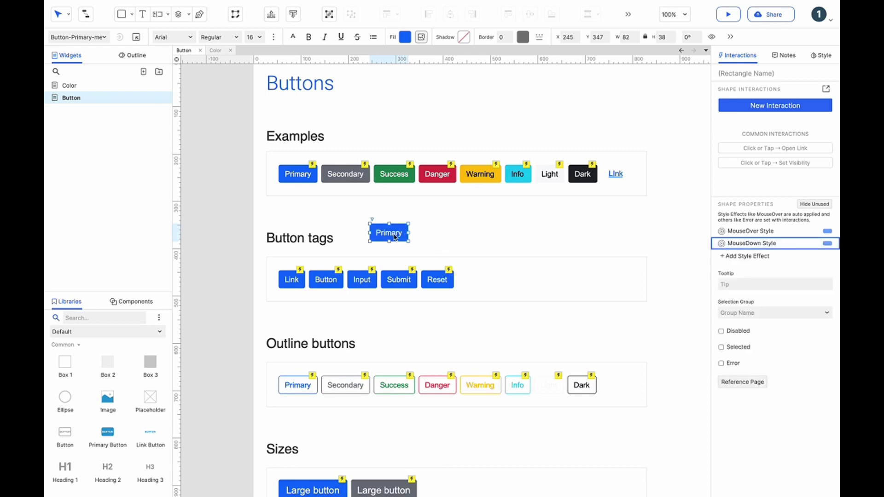
Move the Primary button above Button tags and name it Button-Primary-Medium.
{"action": "left_click_drag", "start_coordinate": [395, 236], "coordinate": [359, 217]}
{"action": "left_click", "coordinate": [753, 74]}
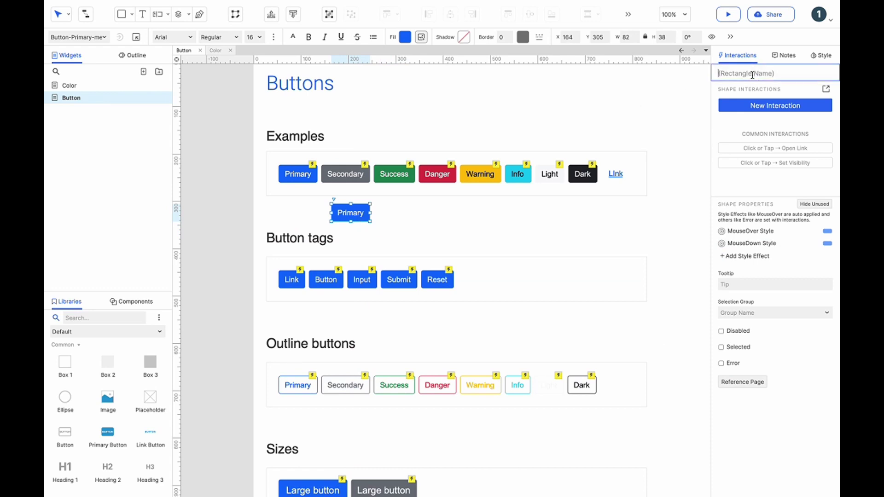
{"action": "type", "text": "Button-Primary-Medium"}
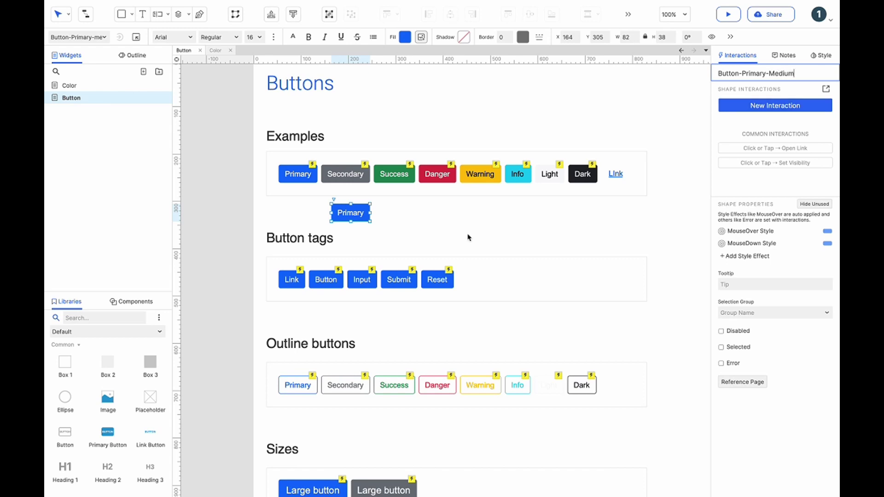
{"action": "right_click", "coordinate": [348, 207]}
Convert the button to a component and name its base view Button-Primary-Medium.
{"action": "left_click", "coordinate": [382, 465]}
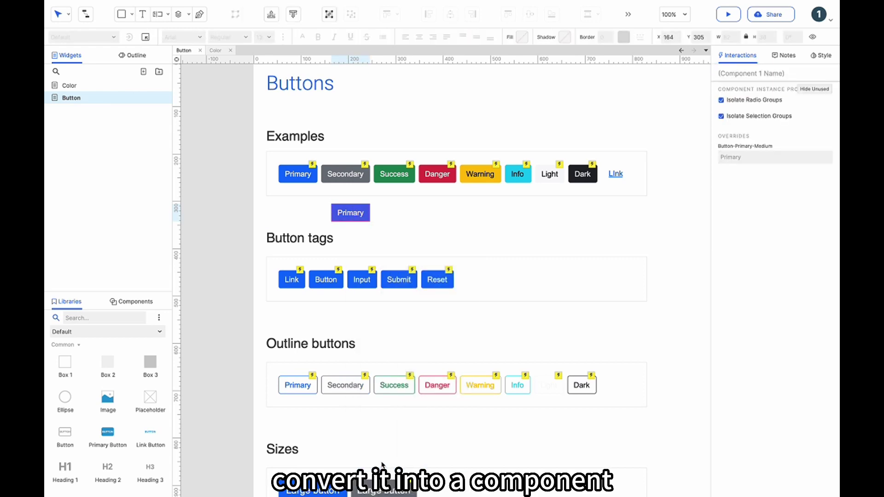
{"action": "double_click", "coordinate": [344, 216]}
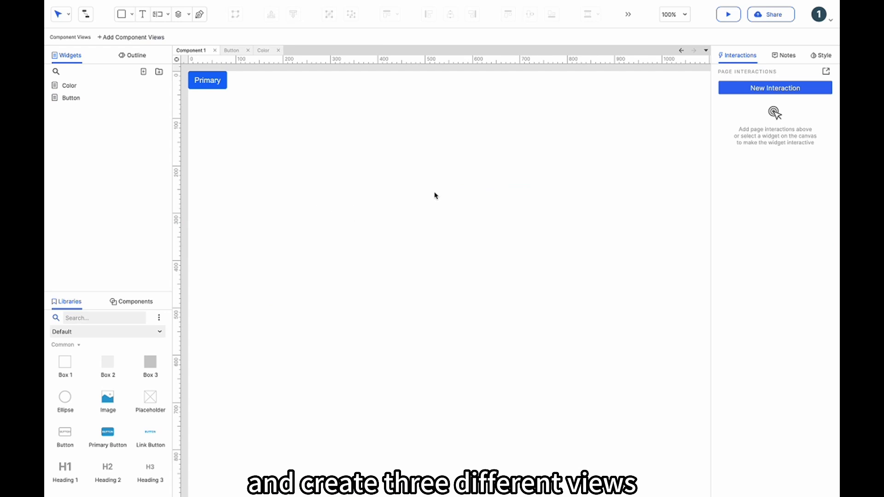
{"action": "left_click", "coordinate": [821, 55]}
{"action": "left_click", "coordinate": [762, 85]}
{"action": "left_click", "coordinate": [495, 200]}
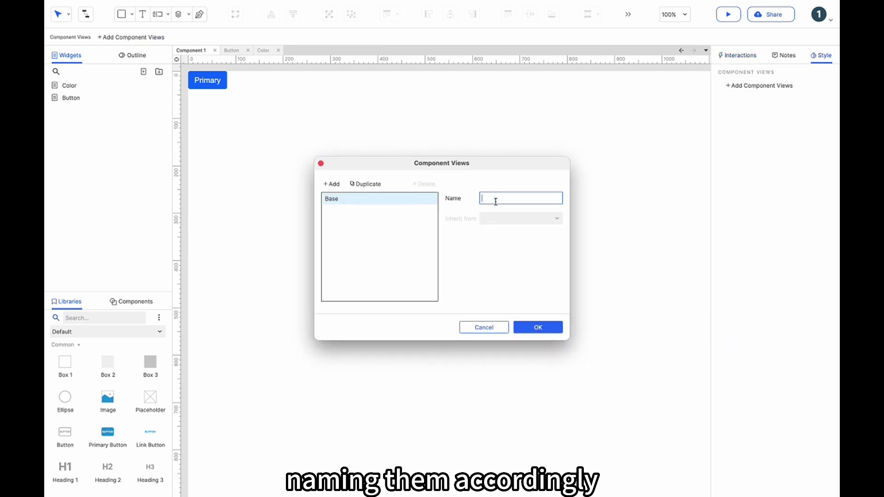
{"action": "type", "text": "Button-Primary-Medium"}
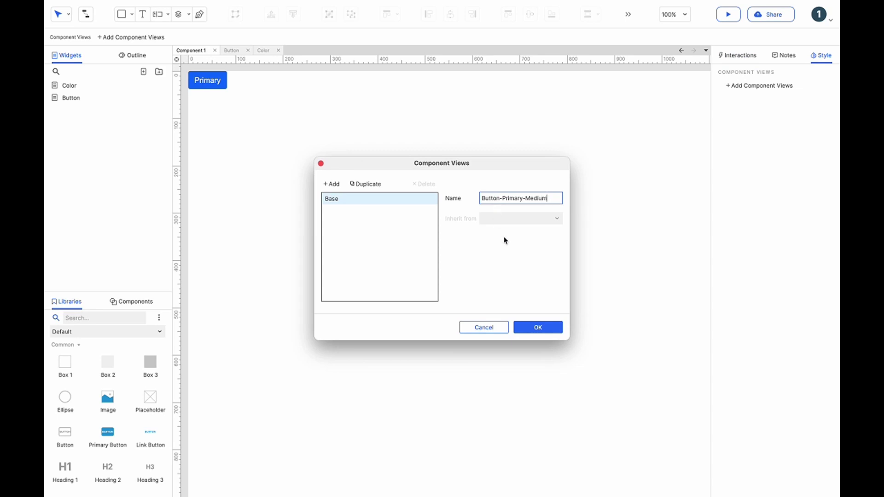
{"action": "key", "text": "Return"}
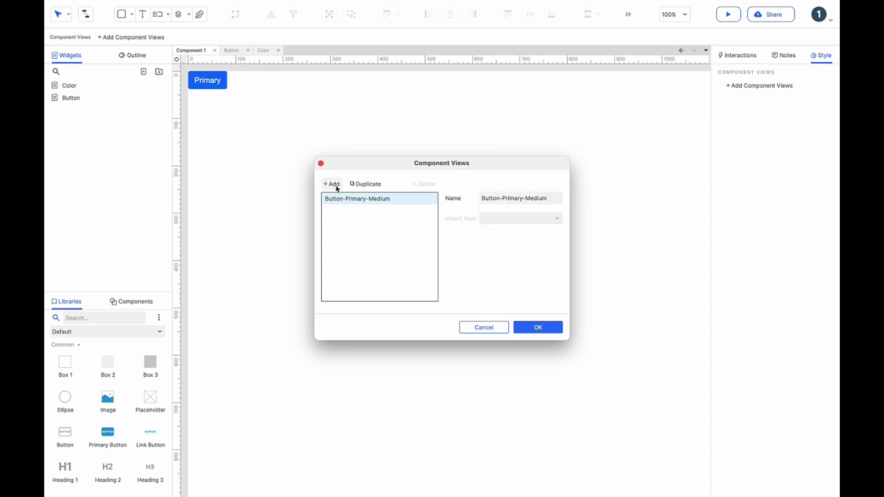
Add a second view named Button-Primary-Large.
{"action": "left_click", "coordinate": [334, 184]}
{"action": "left_click", "coordinate": [495, 200]}
{"action": "left_click", "coordinate": [434, 209]}
{"action": "left_click", "coordinate": [518, 200]}
{"action": "key", "text": "ctrl+a"}
{"action": "type", "text": "Button-Primary-Medium"}
{"action": "double_click", "coordinate": [532, 198]}
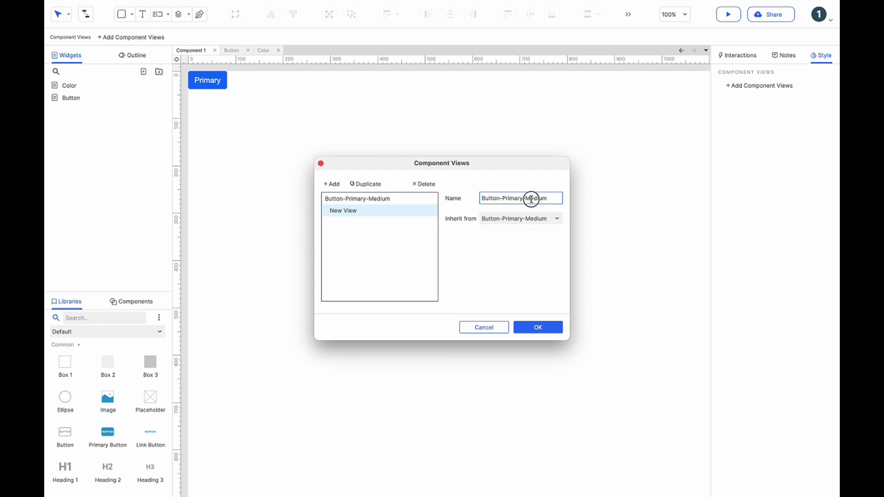
{"action": "type", "text": "Larg"}
{"action": "key", "text": "Return"}
Add a third view named Button-Primary-Small and save the views.
{"action": "left_click", "coordinate": [332, 184]}
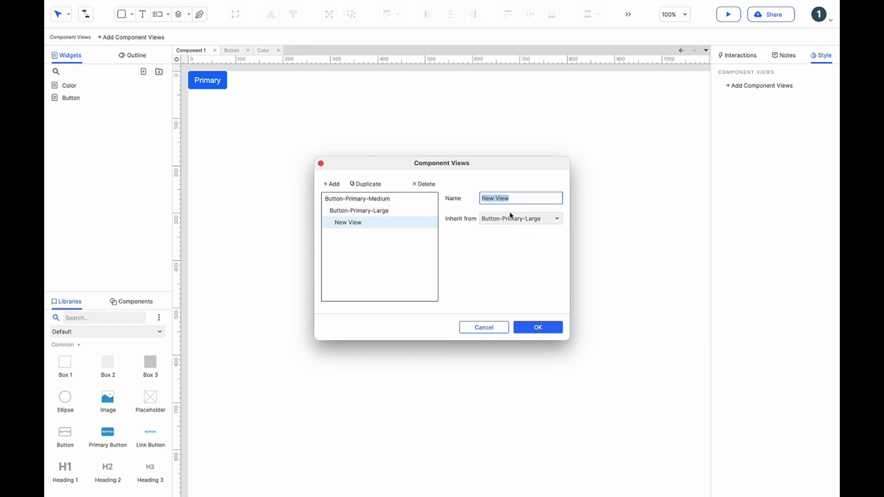
{"action": "double_click", "coordinate": [532, 199]}
{"action": "type", "text": "Small"}
{"action": "left_click", "coordinate": [397, 210]}
{"action": "left_click", "coordinate": [538, 327]}
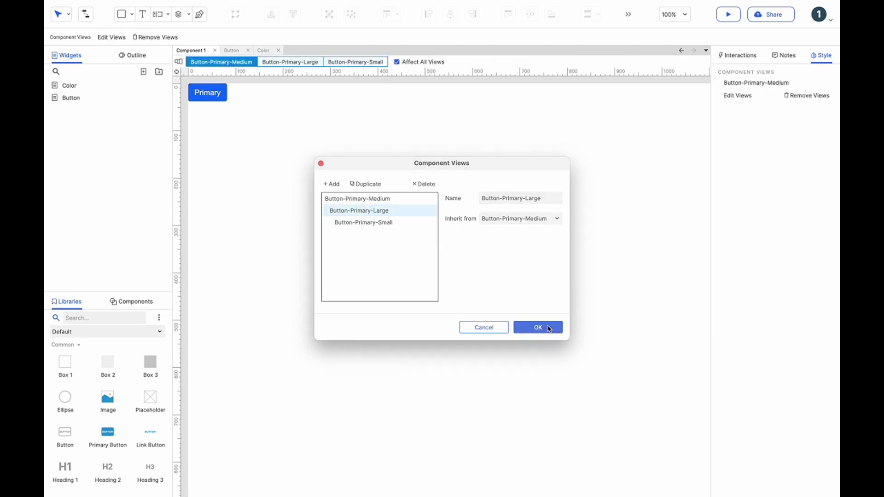
In Component 1's Large view, turn off Affect All Views and position the large button.
{"action": "left_click", "coordinate": [124, 88]}
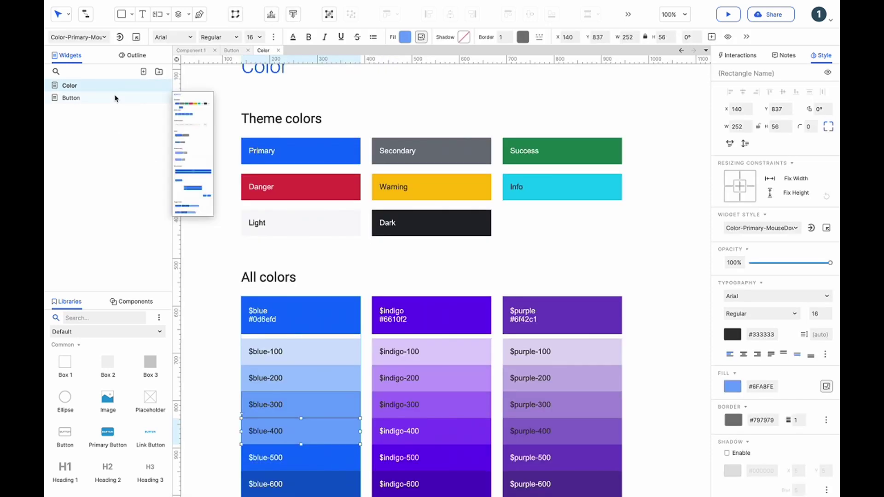
{"action": "left_click", "coordinate": [122, 98]}
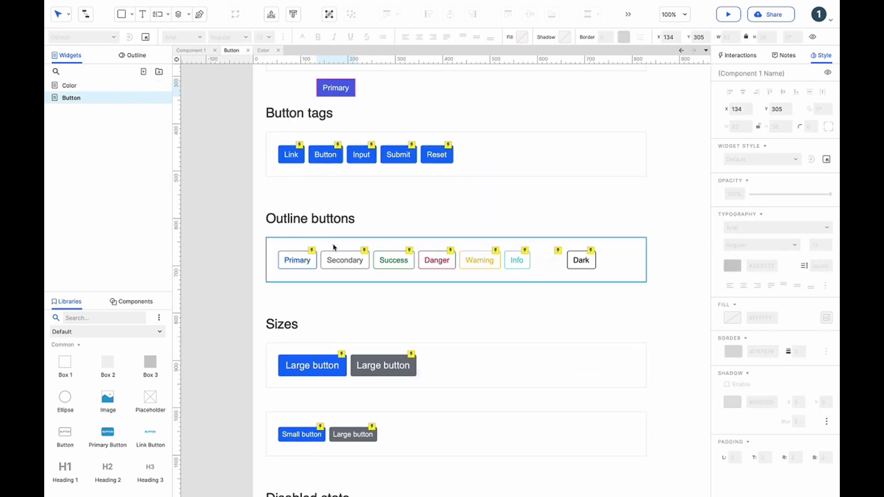
{"action": "left_click", "coordinate": [131, 301]}
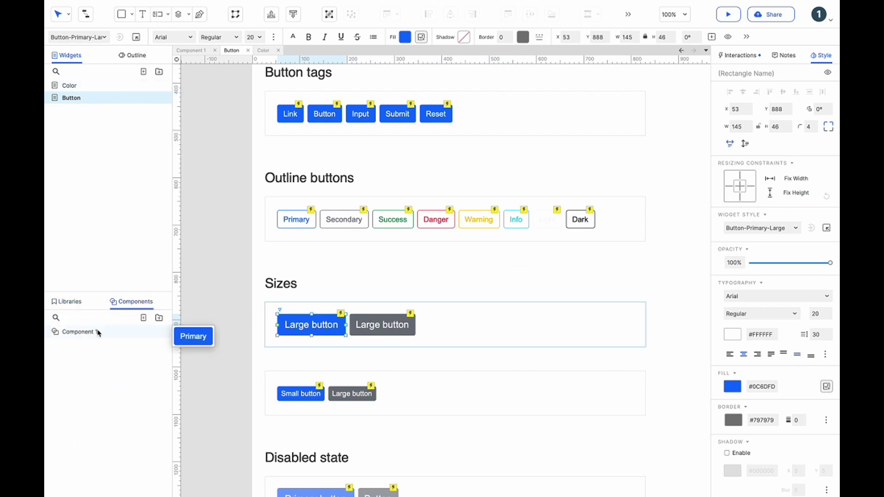
{"action": "double_click", "coordinate": [99, 332]}
{"action": "left_click", "coordinate": [308, 62]}
{"action": "left_click", "coordinate": [397, 62]}
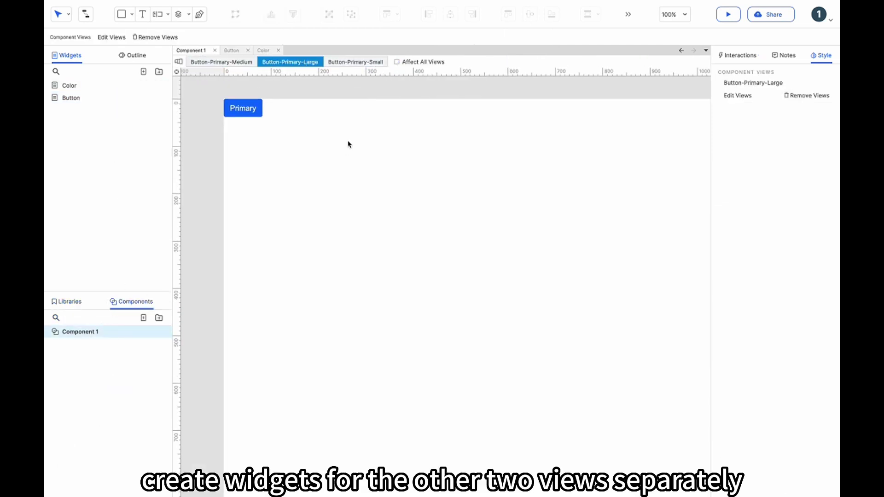
{"action": "mouse_move", "coordinate": [440, 285]}
{"action": "left_mouse_down"}
{"action": "mouse_move", "coordinate": [248, 111]}
{"action": "mouse_move", "coordinate": [293, 118]}
{"action": "left_mouse_up"}
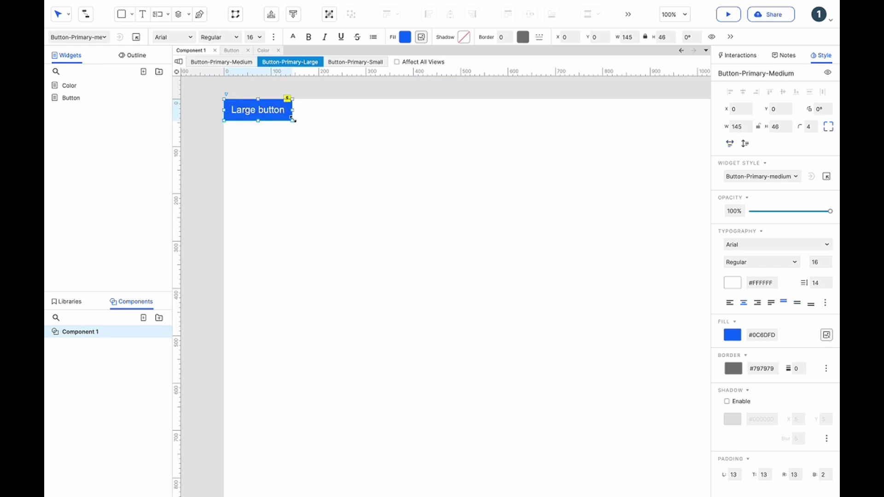
{"action": "key", "text": "ctrl+z"}
{"action": "key", "text": "ctrl+z"}
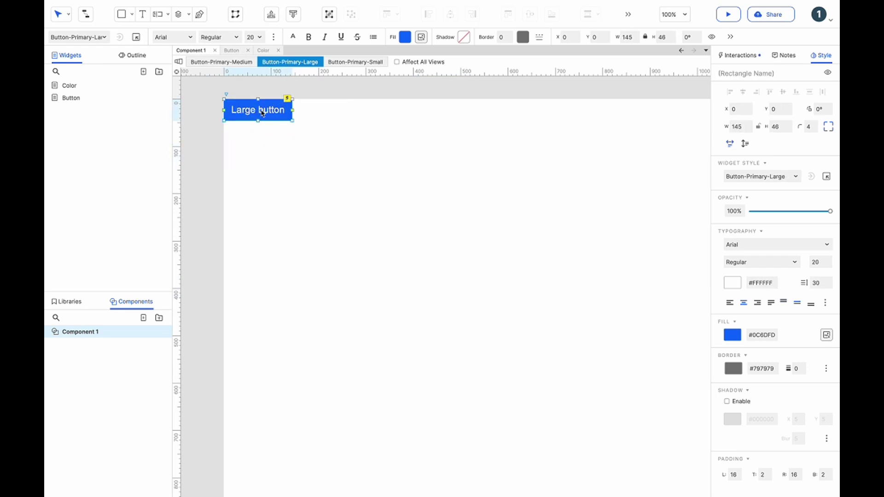
In the Small view, apply Button-Primary-Small and paste the small button at top-left.
{"action": "left_click", "coordinate": [349, 63]}
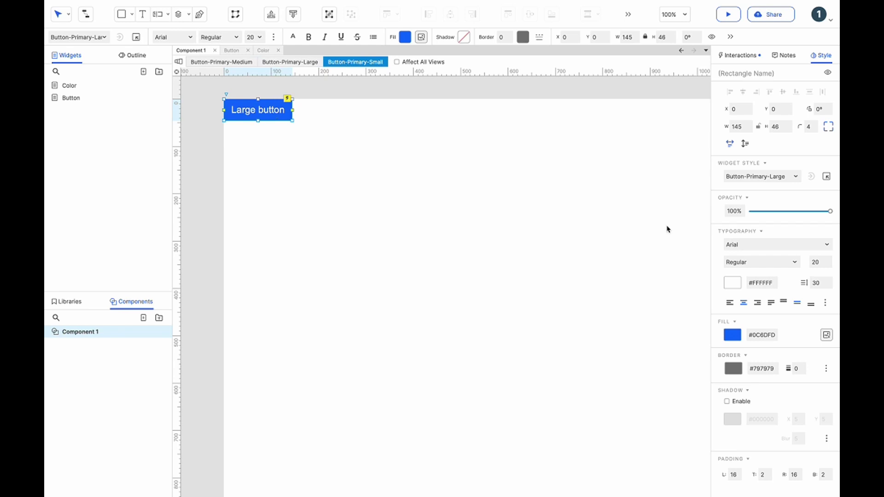
{"action": "left_click", "coordinate": [760, 176]}
{"action": "left_click", "coordinate": [760, 342]}
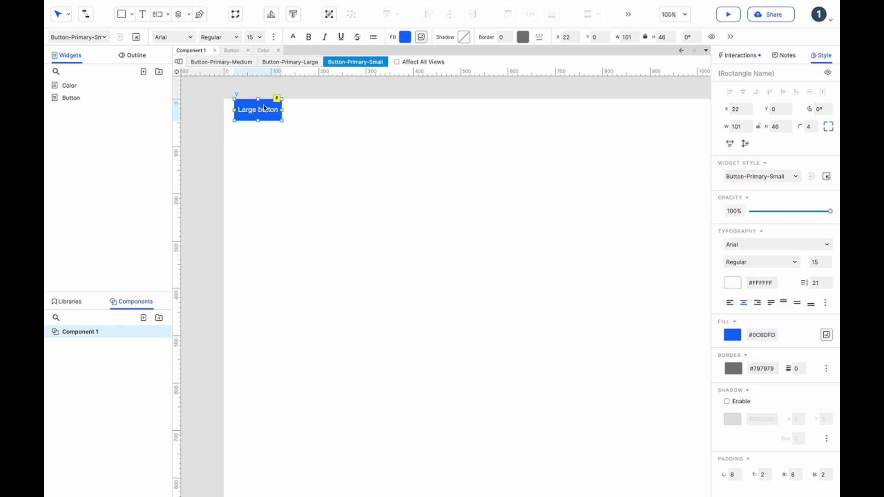
{"action": "left_click", "coordinate": [71, 97]}
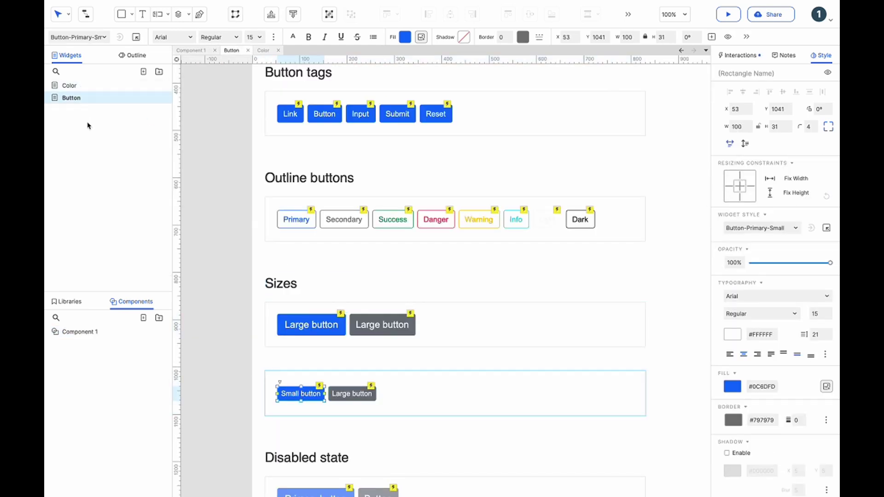
{"action": "left_click", "coordinate": [81, 331]}
{"action": "key", "text": "ctrl+v"}
{"action": "mouse_move", "coordinate": [448, 286]}
{"action": "left_mouse_down"}
{"action": "mouse_move", "coordinate": [261, 118]}
{"action": "mouse_move", "coordinate": [255, 142]}
{"action": "left_mouse_up"}
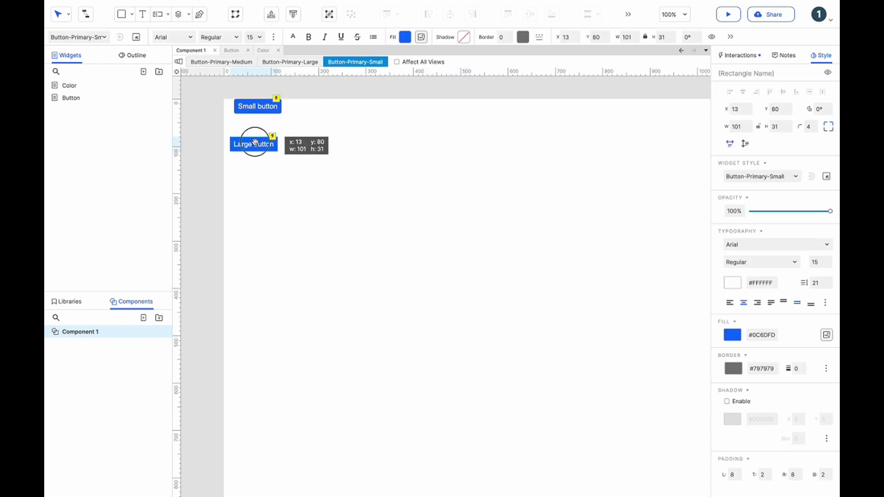
{"action": "left_click", "coordinate": [262, 109]}
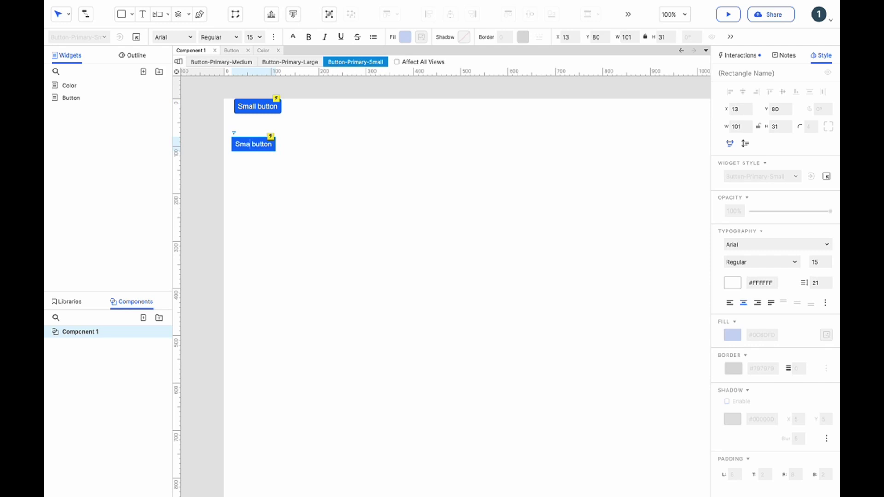
{"action": "mouse_move", "coordinate": [257, 106]}
{"action": "left_mouse_down"}
{"action": "mouse_move", "coordinate": [247, 128]}
{"action": "mouse_move", "coordinate": [243, 110]}
{"action": "left_mouse_up"}
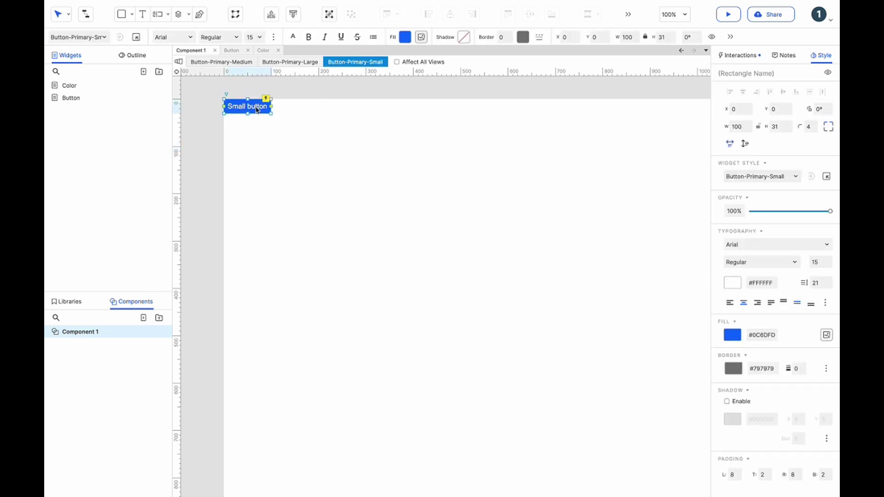
{"action": "left_click", "coordinate": [738, 55]}
{"action": "left_click", "coordinate": [451, 174]}
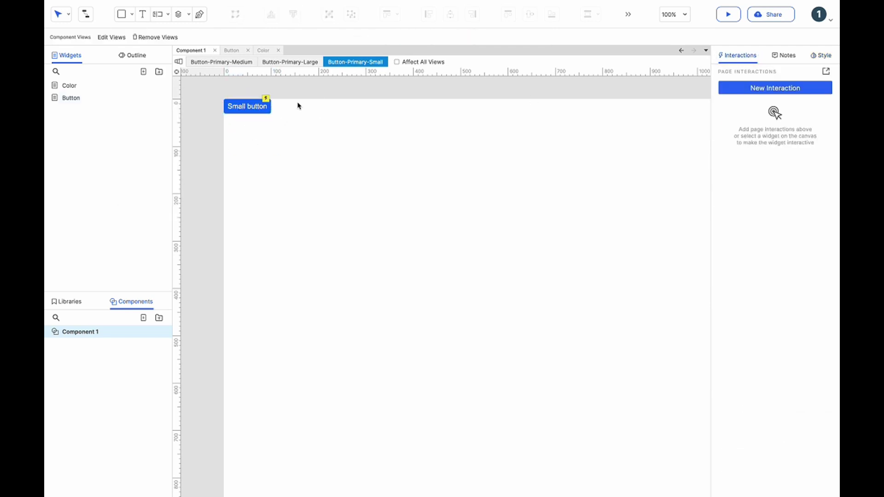
Inspect the Medium view's Primary button and its style properties, then view the Large and Small variants.
{"action": "left_click", "coordinate": [290, 61]}
{"action": "left_click", "coordinate": [226, 62]}
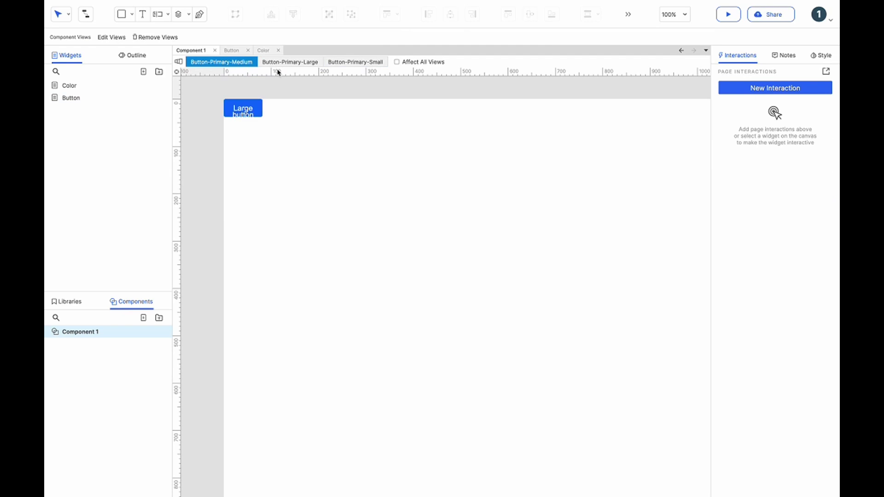
{"action": "left_click", "coordinate": [249, 110]}
{"action": "type", "text": "Medium"}
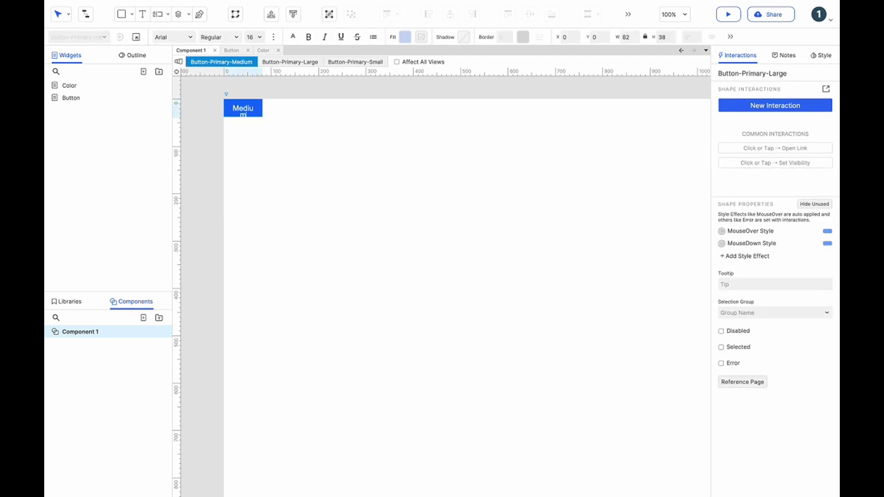
{"action": "left_click", "coordinate": [366, 62]}
{"action": "left_click", "coordinate": [238, 62]}
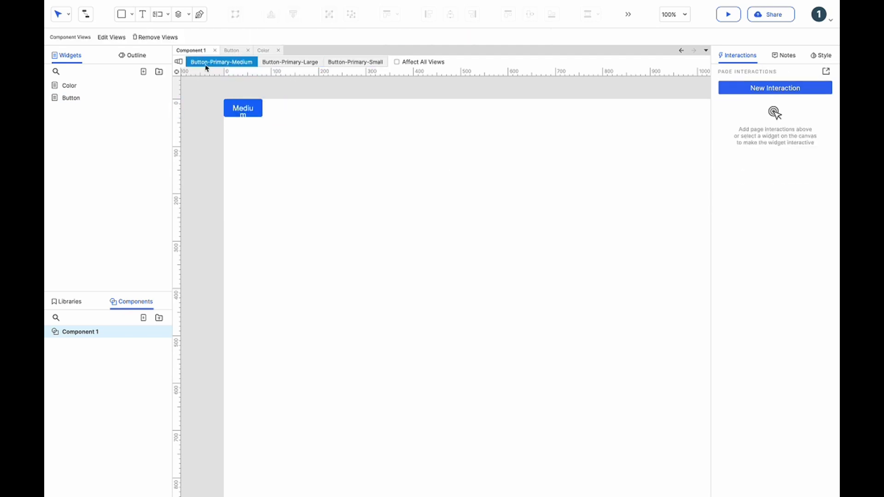
{"action": "left_click", "coordinate": [251, 111]}
{"action": "left_click", "coordinate": [265, 122]}
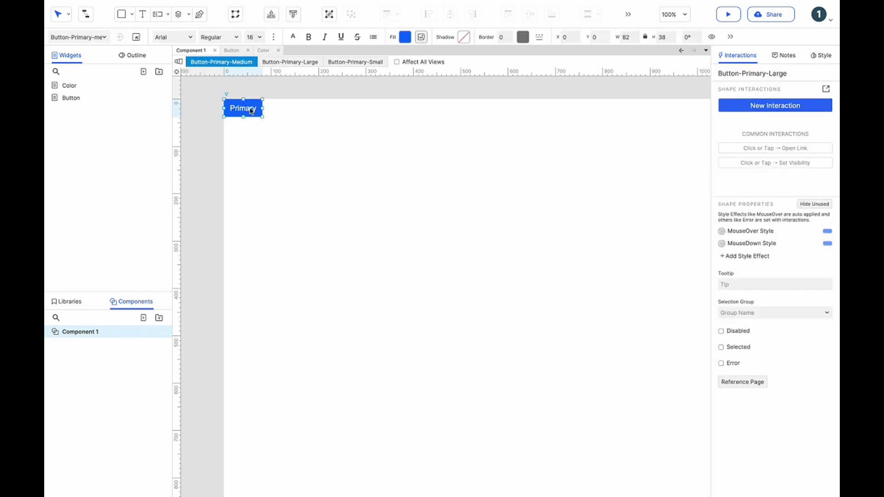
{"action": "left_click", "coordinate": [821, 55]}
{"action": "left_click", "coordinate": [290, 62]}
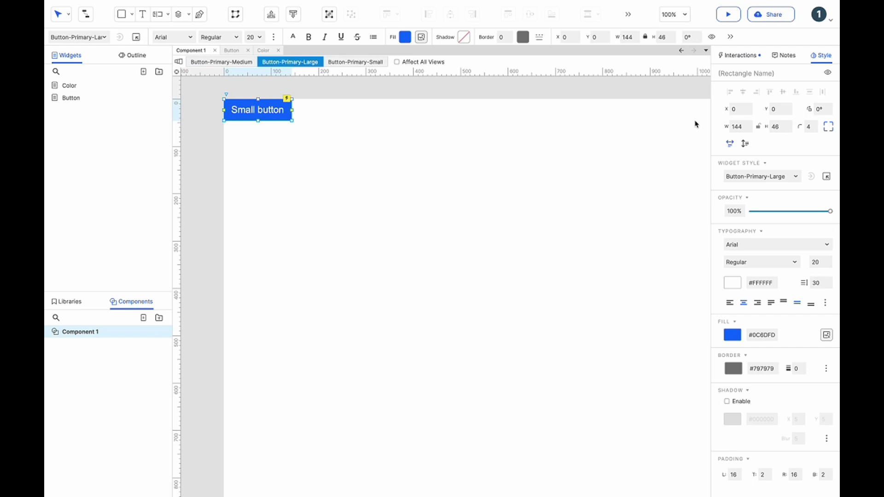
{"action": "left_click", "coordinate": [355, 62]}
Rename Component 1 to Button.
{"action": "left_click", "coordinate": [284, 133]}
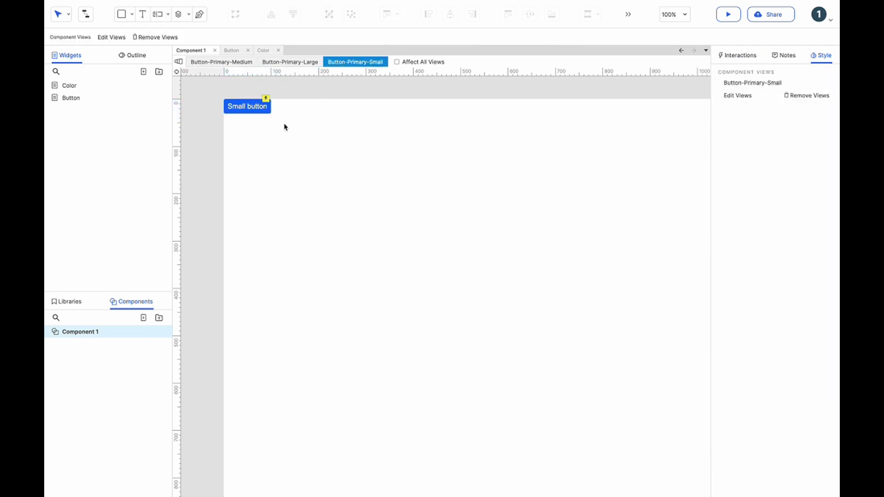
{"action": "double_click", "coordinate": [95, 332]}
{"action": "type", "text": "Button"}
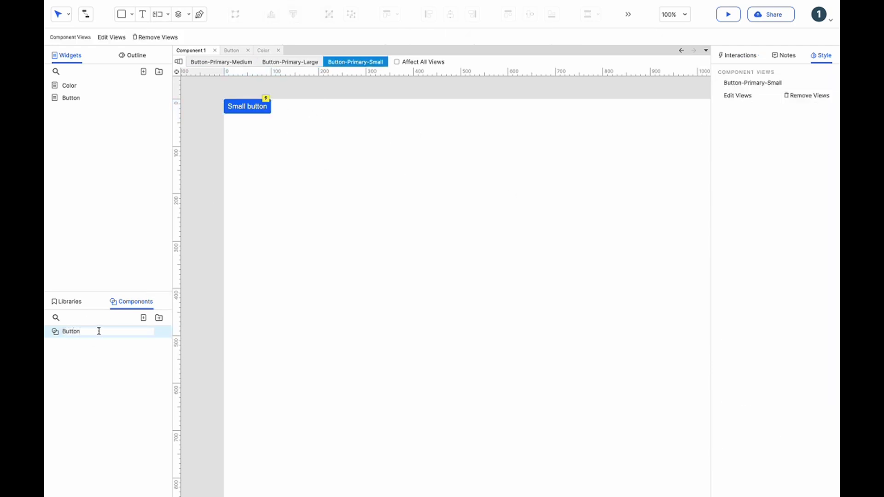
{"action": "left_click", "coordinate": [276, 224]}
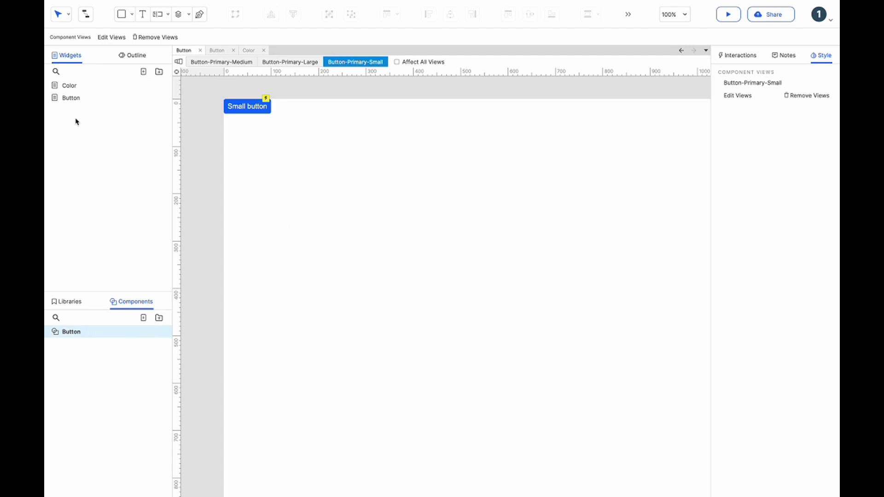
Add a Compoonent folder, delete the Color and Button pages, and add a Button page.
{"action": "left_click", "coordinate": [159, 71]}
{"action": "type", "text": "Compoonent"}
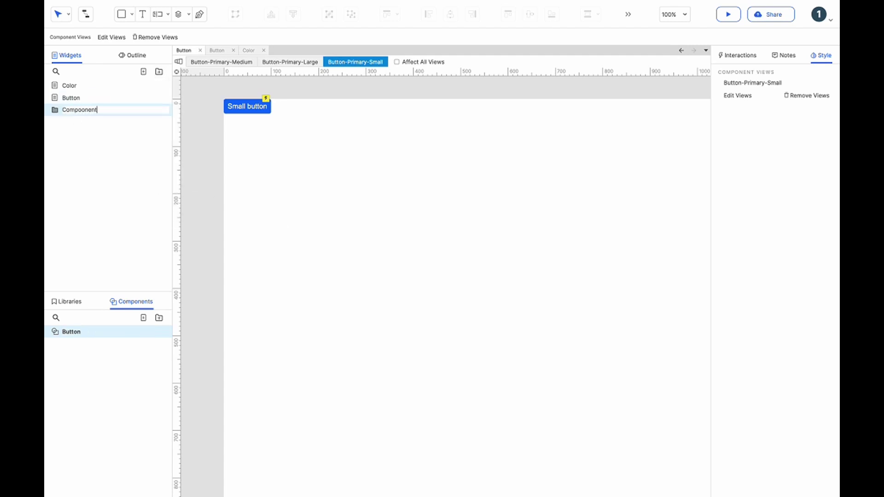
{"action": "left_click", "coordinate": [93, 97]}
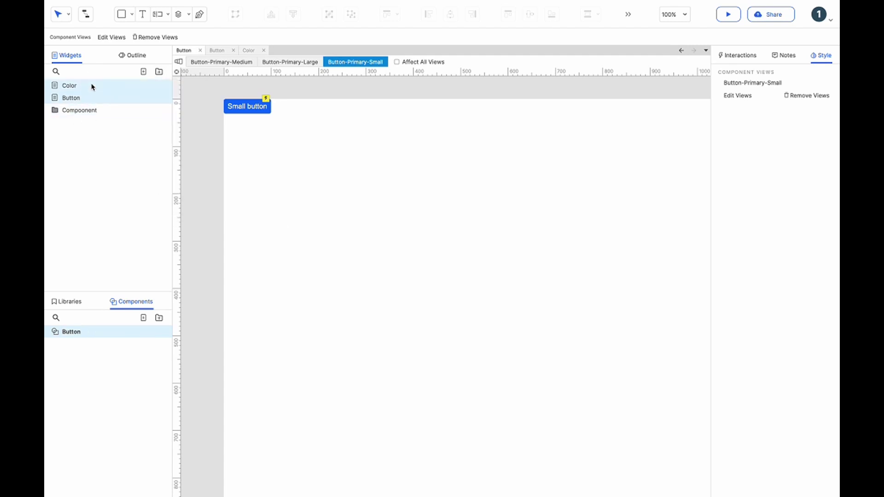
{"action": "key", "text": "Delete"}
{"action": "left_click", "coordinate": [142, 71]}
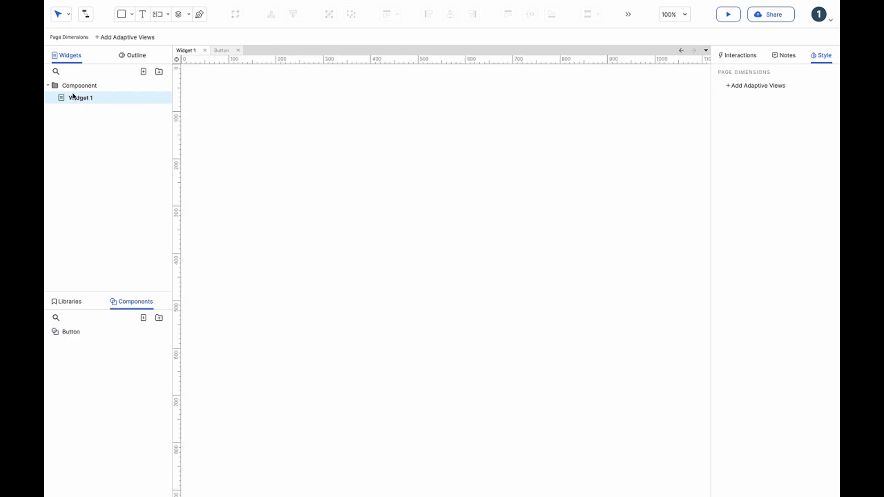
{"action": "type", "text": "Button"}
{"action": "left_click", "coordinate": [71, 332]}
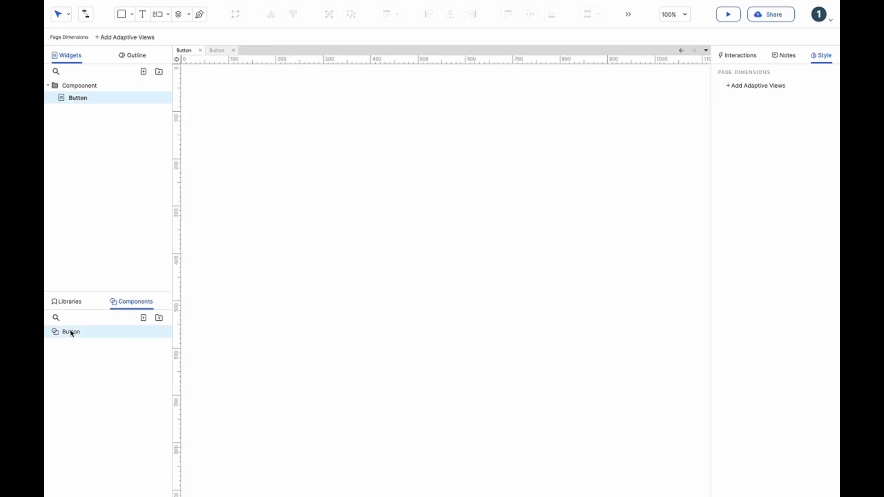
Give the button a Click or Tap action that raises the Click event.
{"action": "left_click", "coordinate": [247, 105]}
{"action": "left_click", "coordinate": [730, 56]}
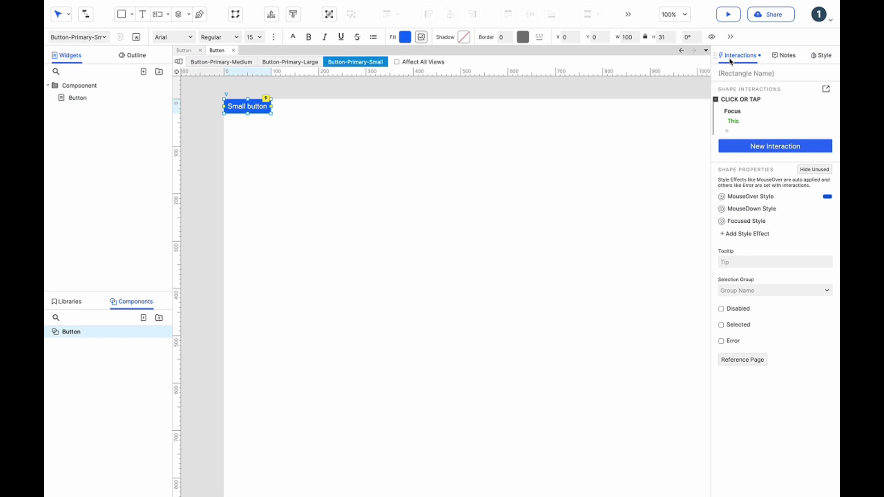
{"action": "left_click", "coordinate": [734, 131]}
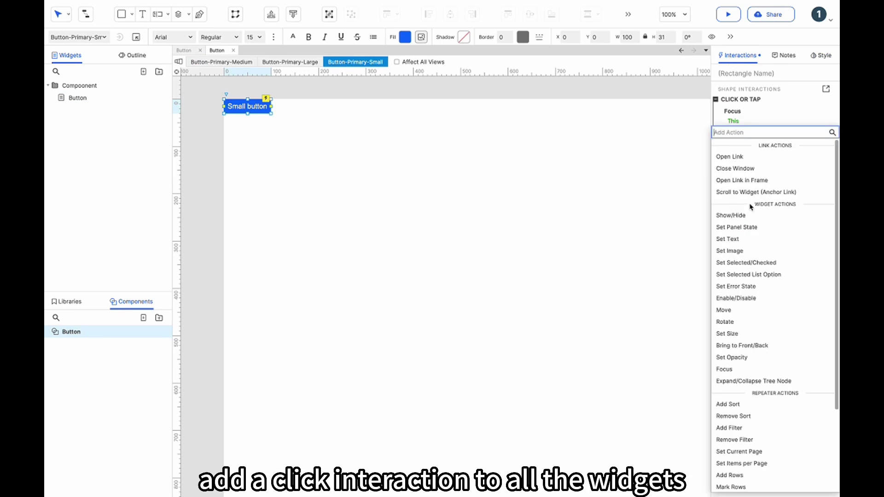
{"action": "scroll", "coordinate": [750, 208], "scroll_direction": "down", "scroll_amount": 3}
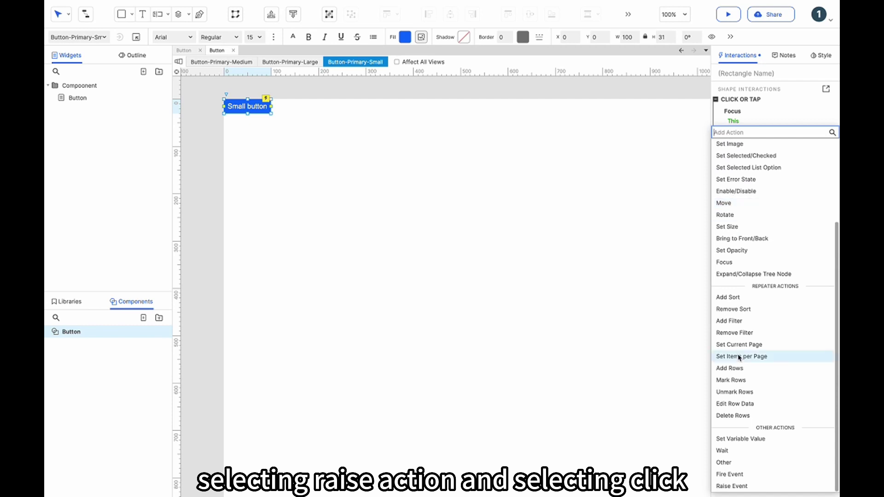
{"action": "left_click", "coordinate": [723, 486]}
{"action": "left_click", "coordinate": [728, 175]}
{"action": "left_click", "coordinate": [728, 193]}
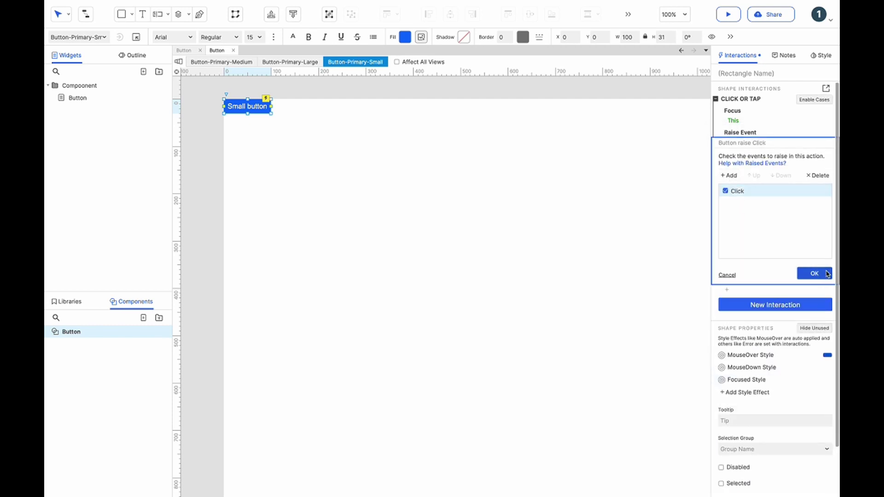
{"action": "left_click", "coordinate": [814, 274]}
Check the Click interaction on the Medium and Large view buttons.
{"action": "left_click", "coordinate": [290, 62]}
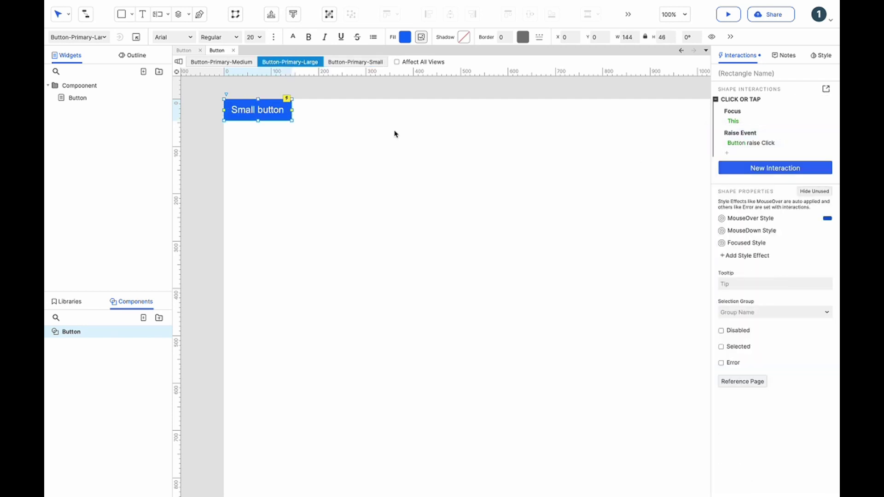
{"action": "left_click", "coordinate": [221, 61]}
{"action": "left_click", "coordinate": [245, 110]}
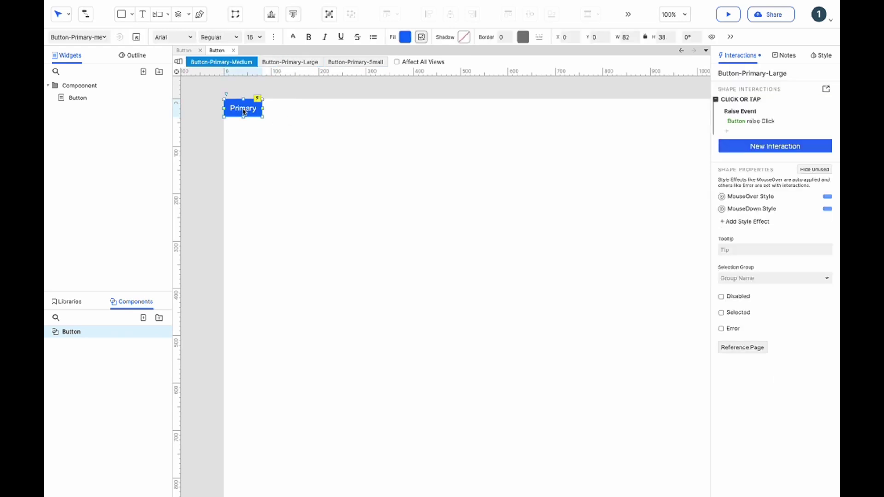
{"action": "left_click", "coordinate": [304, 62]}
{"action": "left_click", "coordinate": [267, 107]}
{"action": "left_click", "coordinate": [352, 62]}
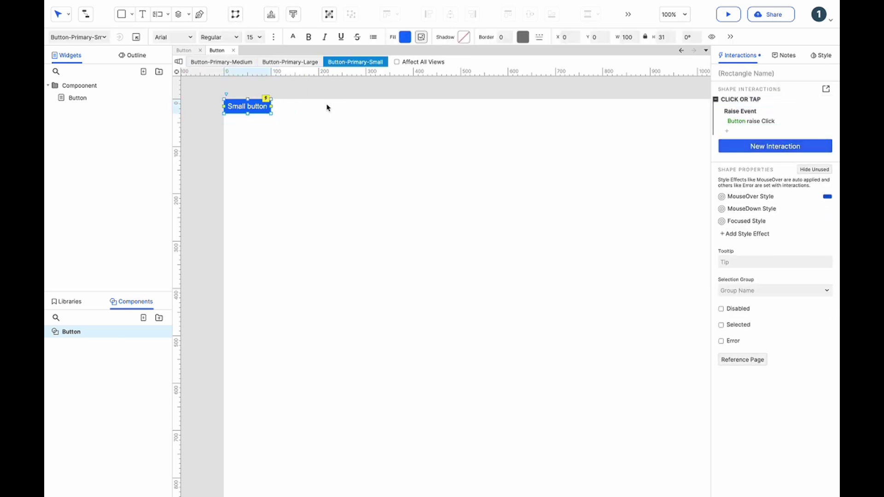
Compare the component views settings with the Medium Primary button's interactions.
{"action": "left_click", "coordinate": [232, 62]}
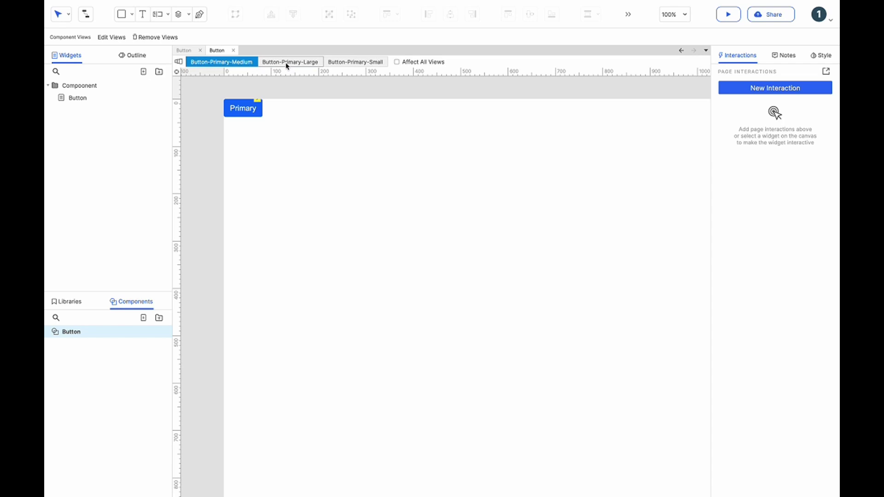
{"action": "left_click", "coordinate": [823, 57]}
{"action": "left_click", "coordinate": [743, 57]}
{"action": "left_click", "coordinate": [822, 57]}
{"action": "left_click", "coordinate": [252, 111]}
{"action": "left_click", "coordinate": [737, 57]}
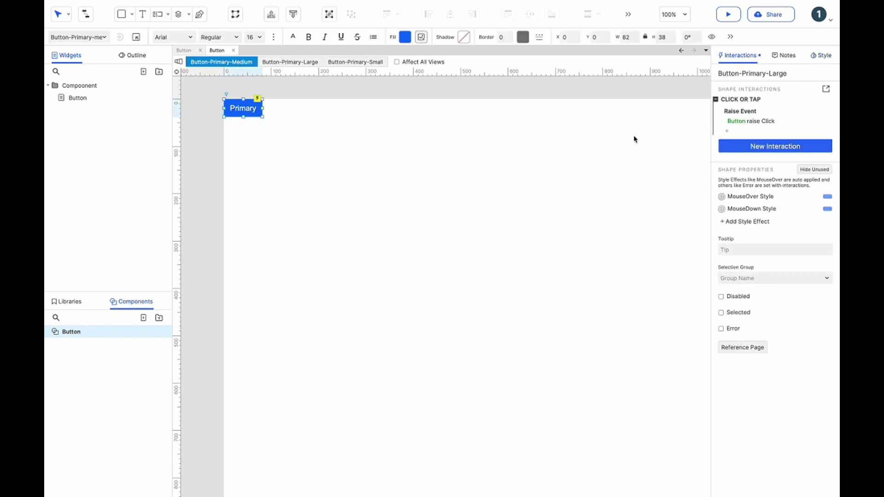
{"action": "left_click", "coordinate": [304, 64]}
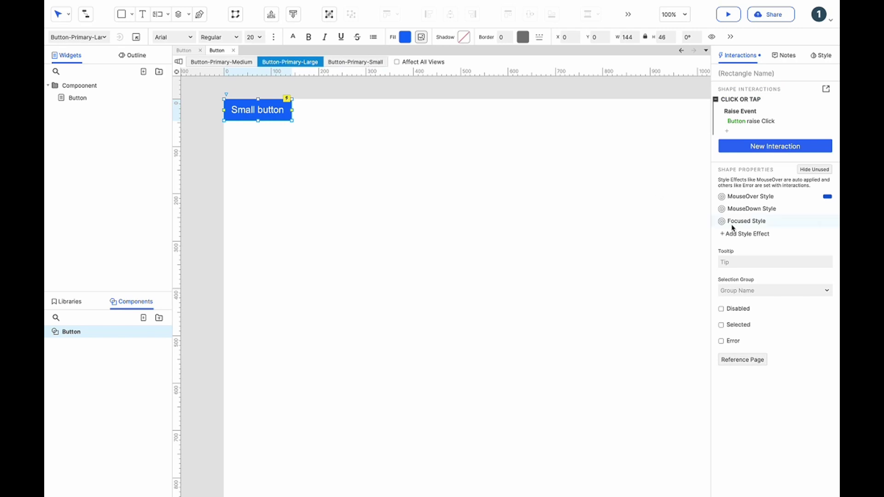
Delete the MouseDown and Focused style effects.
{"action": "left_click", "coordinate": [789, 197]}
{"action": "key", "text": "Delete"}
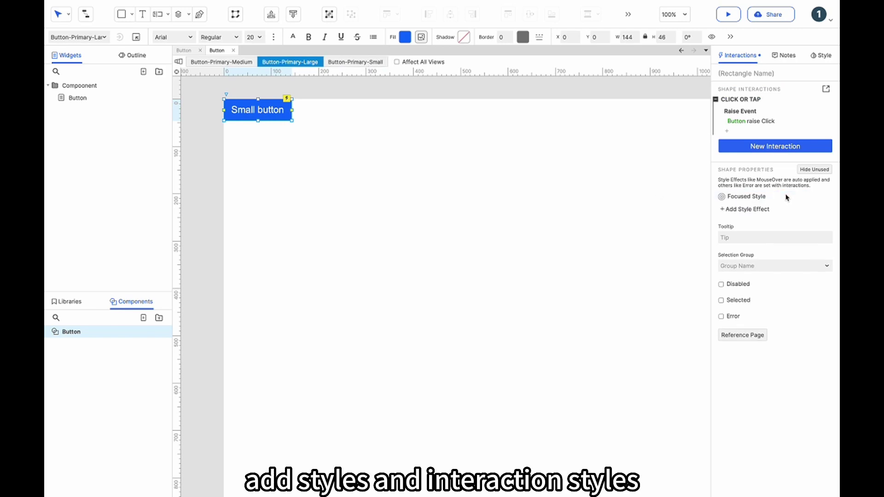
{"action": "left_click", "coordinate": [785, 197]}
{"action": "key", "text": "Delete"}
Add a MouseOver style effect using the Color-Primary-Hover widget style.
{"action": "left_click", "coordinate": [757, 197]}
{"action": "left_click", "coordinate": [757, 198]}
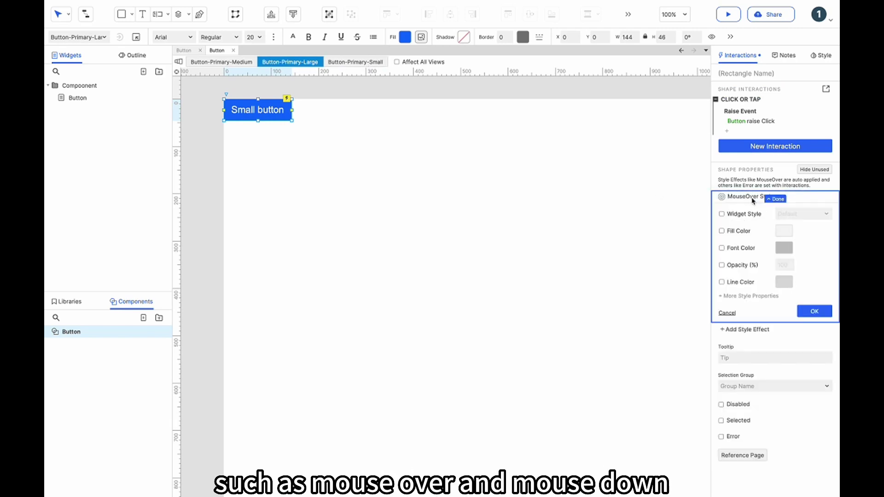
{"action": "left_click", "coordinate": [791, 213]}
{"action": "scroll", "coordinate": [801, 274], "scroll_direction": "down", "scroll_amount": 3}
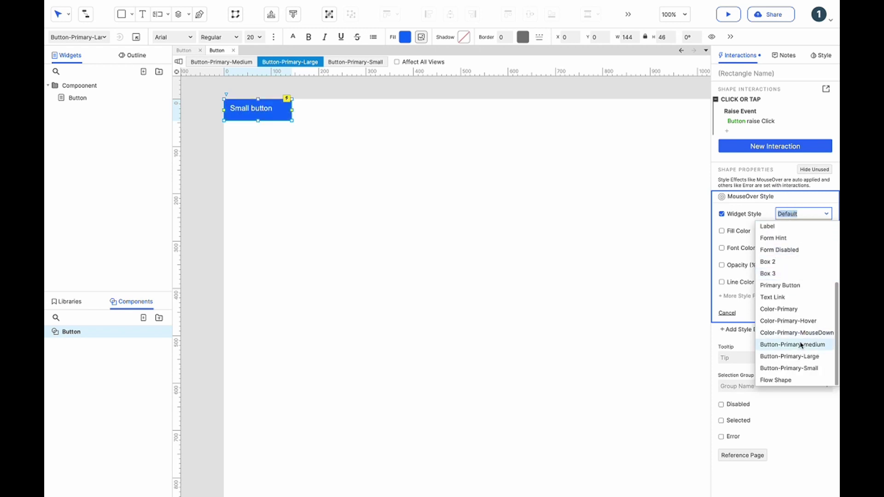
{"action": "left_click", "coordinate": [804, 322]}
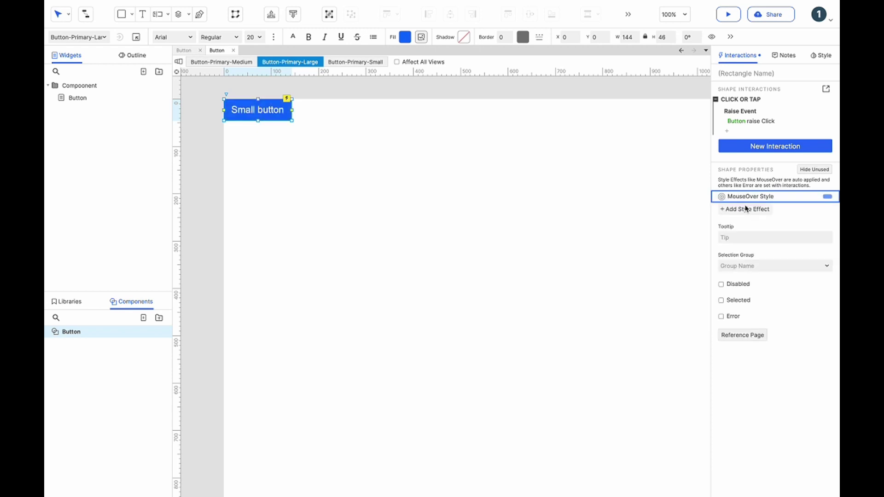
{"action": "left_click", "coordinate": [746, 209]}
Add a MouseDown style effect with a widget style.
{"action": "left_click", "coordinate": [750, 210]}
{"action": "left_click", "coordinate": [802, 226]}
{"action": "scroll", "coordinate": [795, 311], "scroll_direction": "down", "scroll_amount": 3}
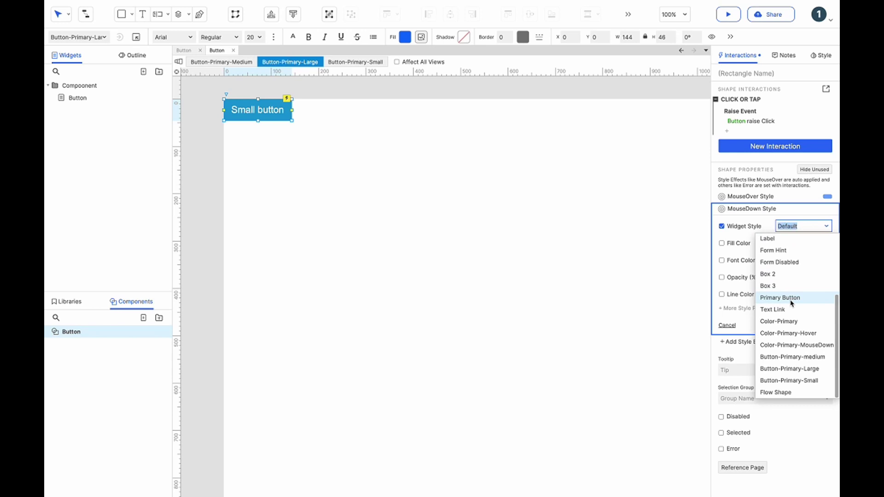
{"action": "left_click", "coordinate": [794, 358]}
{"action": "left_click", "coordinate": [813, 324]}
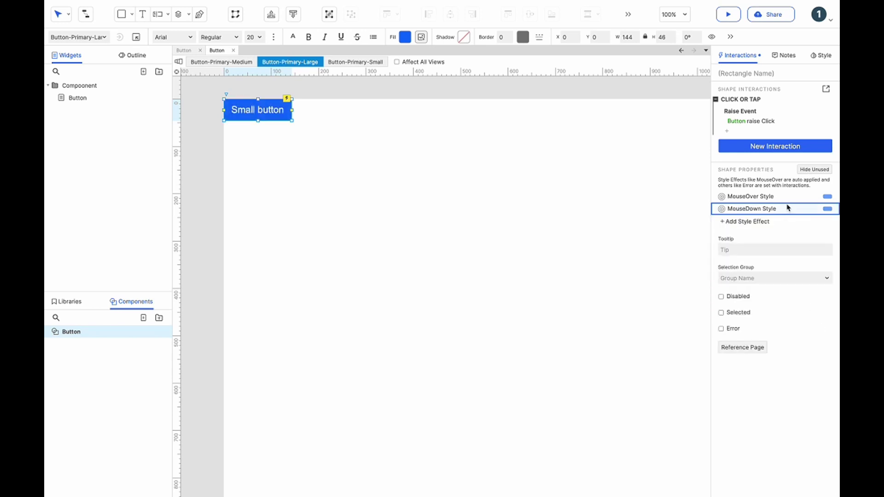
Review the Primary button in the Small and Medium views.
{"action": "left_click", "coordinate": [355, 62]}
{"action": "left_click", "coordinate": [232, 61]}
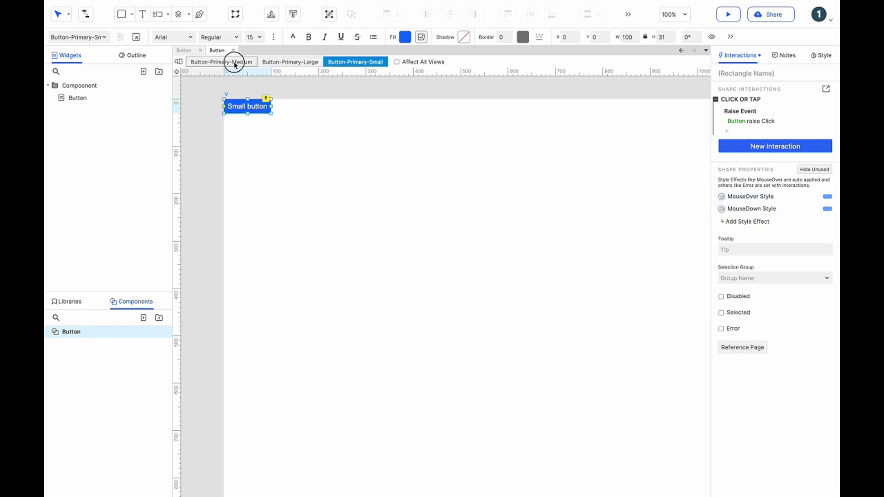
{"action": "left_click", "coordinate": [246, 111]}
Place a Button component instance at the top-left of the Button page.
{"action": "left_click", "coordinate": [280, 62]}
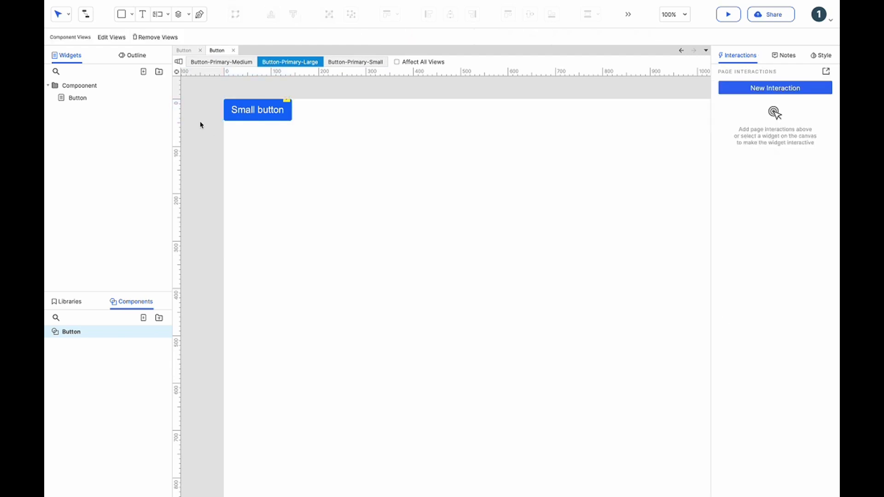
{"action": "left_click", "coordinate": [78, 97]}
{"action": "left_click_drag", "start_coordinate": [71, 332], "coordinate": [213, 79]}
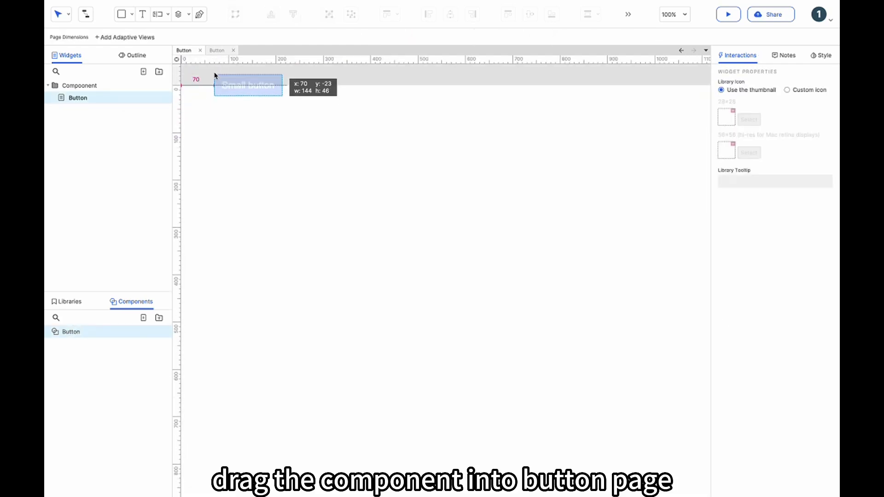
{"action": "left_click_drag", "start_coordinate": [385, 177], "coordinate": [351, 188]}
Save the library as Design system.rplib.
{"action": "left_click", "coordinate": [423, 155]}
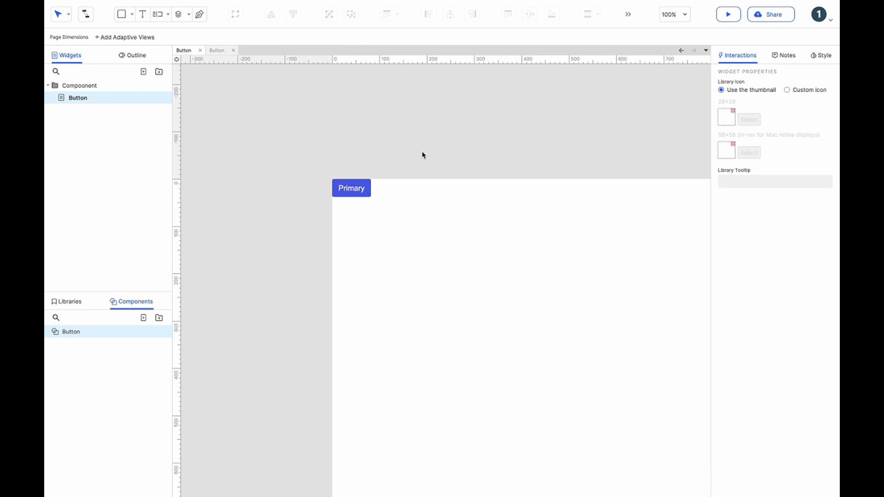
{"action": "key", "text": "super+s"}
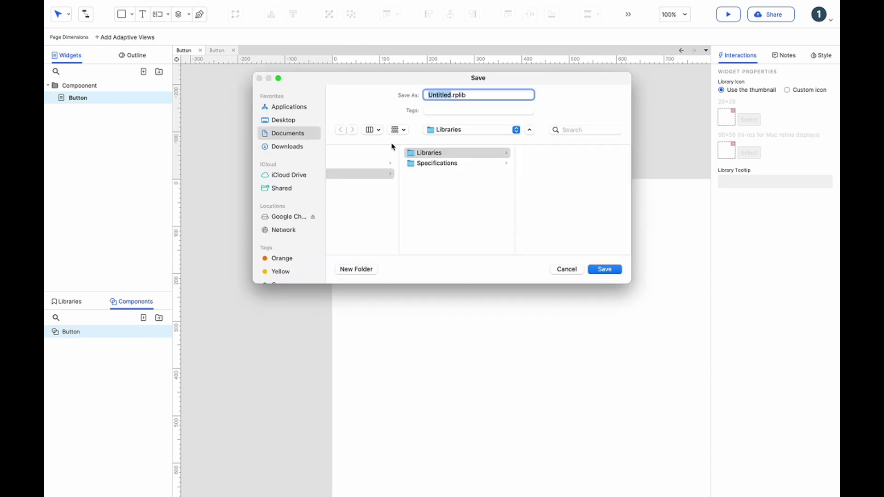
{"action": "type", "text": "Design syste"}
{"action": "type", "text": "m"}
{"action": "left_click", "coordinate": [604, 271]}
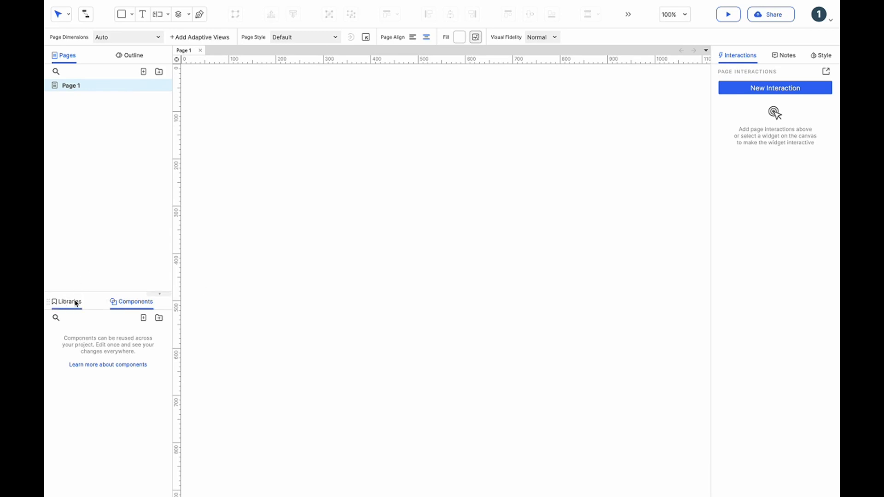
Add Design system.rplib as a local library in the Libraries pane.
{"action": "left_click_drag", "start_coordinate": [144, 321], "coordinate": [170, 357]}
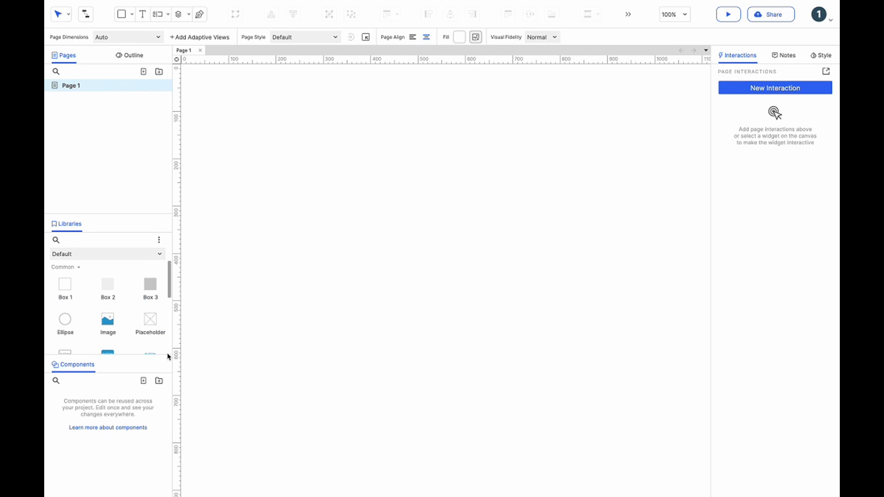
{"action": "left_click", "coordinate": [159, 241]}
{"action": "left_click", "coordinate": [171, 254]}
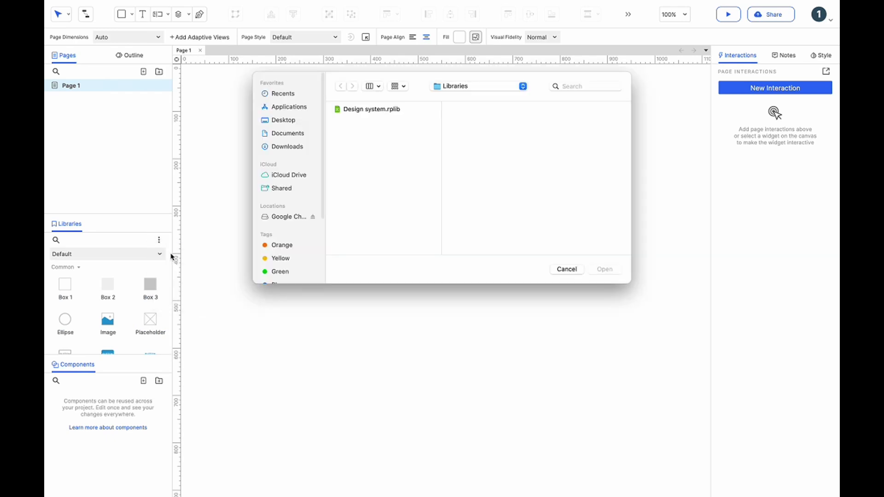
{"action": "double_click", "coordinate": [409, 109]}
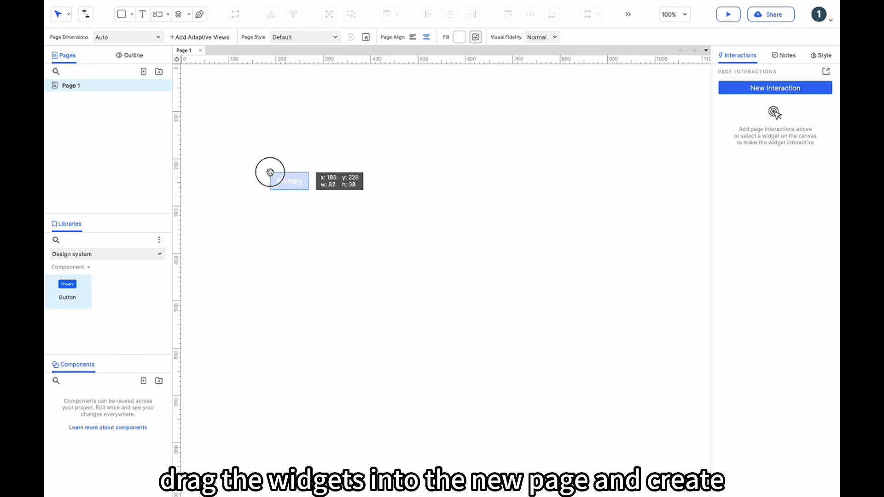
Place the Design system Button on Page 1 and set its view to Button-Primary-Small.
{"action": "left_click_drag", "start_coordinate": [67, 284], "coordinate": [270, 173]}
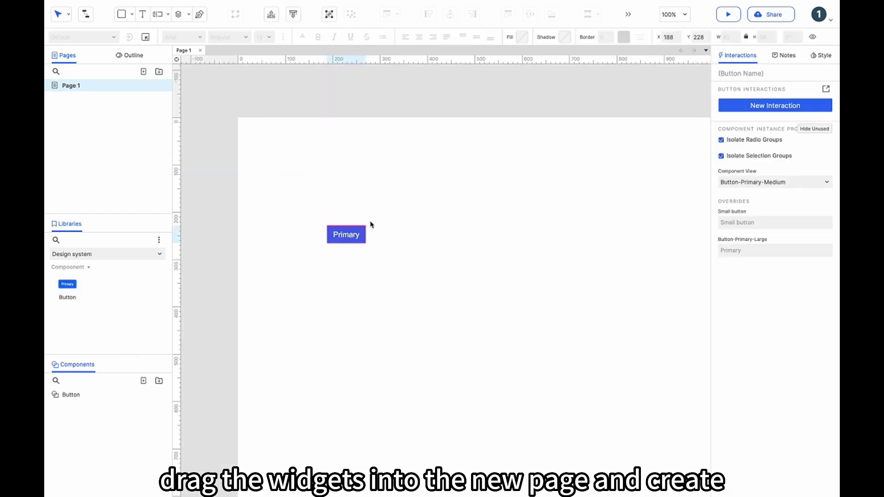
{"action": "left_click_drag", "start_coordinate": [353, 235], "coordinate": [341, 152]}
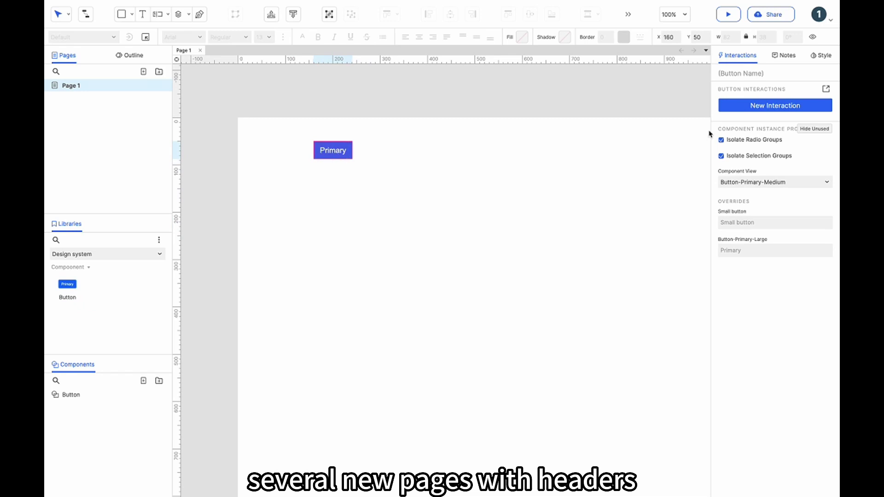
{"action": "left_click", "coordinate": [739, 182]}
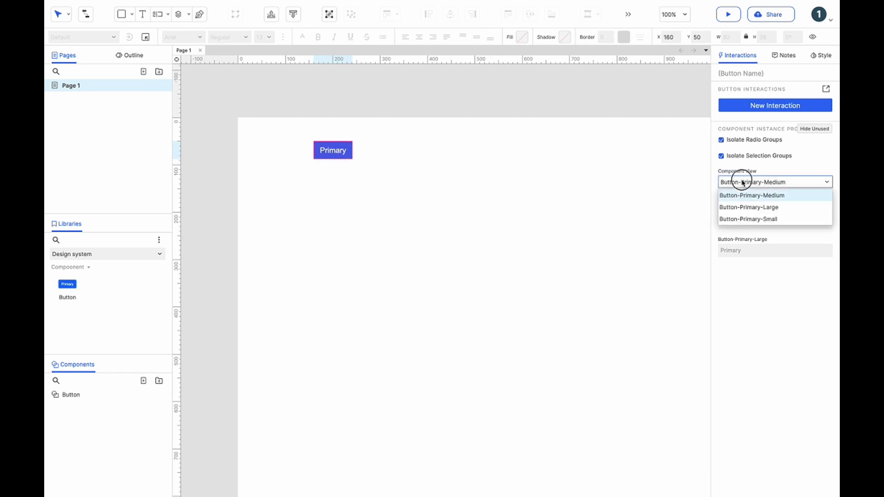
{"action": "left_click", "coordinate": [747, 208]}
{"action": "left_click", "coordinate": [756, 186]}
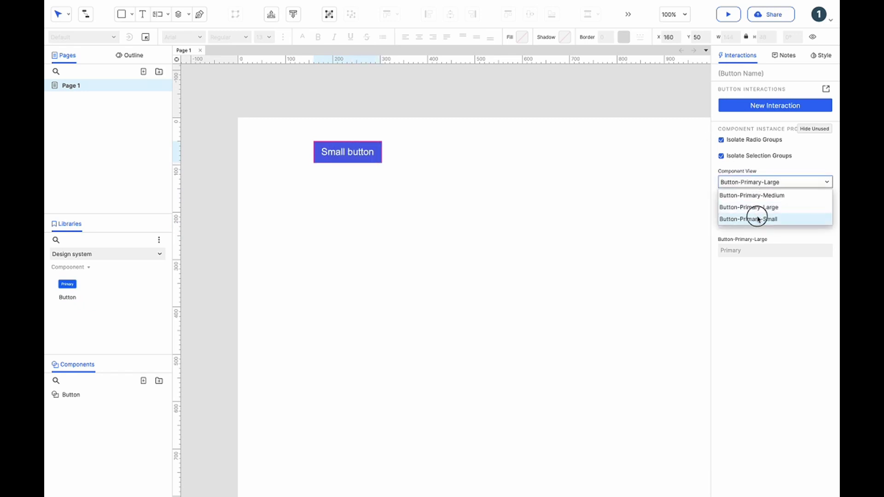
{"action": "left_click", "coordinate": [759, 220]}
Move the small button to the top-left corner (X 0, Y 0) and add Page 2.
{"action": "left_click", "coordinate": [573, 183]}
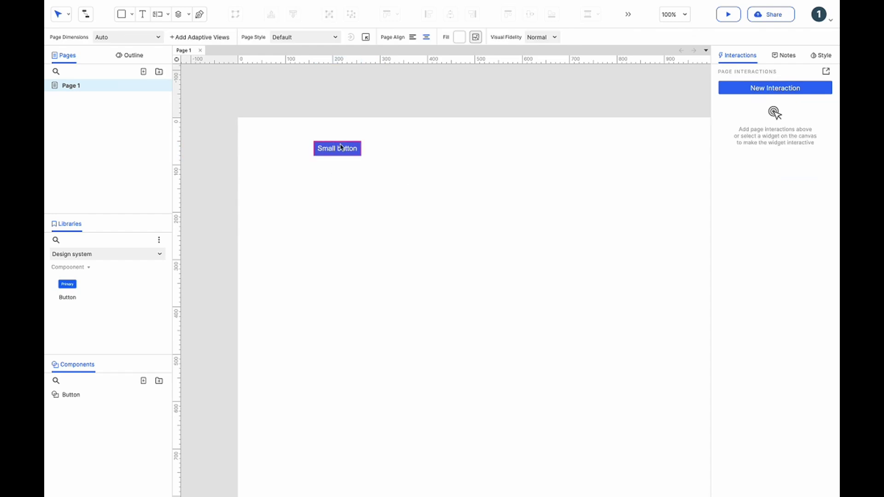
{"action": "left_click_drag", "start_coordinate": [338, 147], "coordinate": [267, 124]}
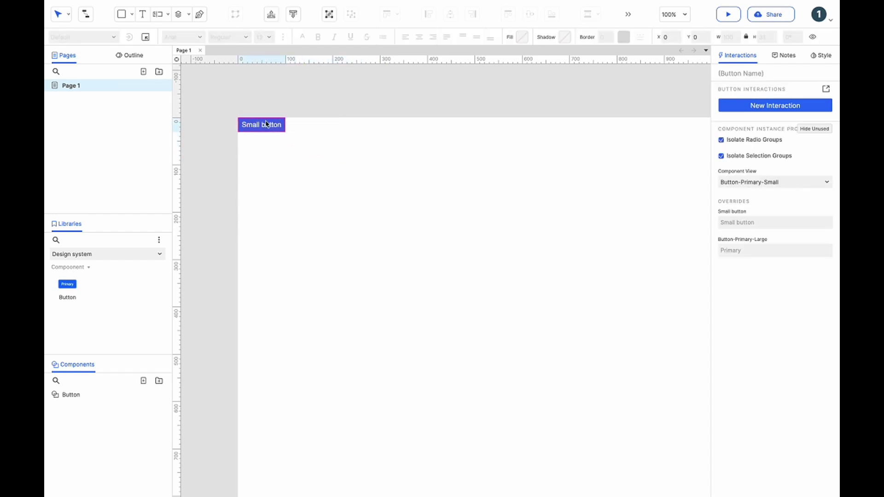
{"action": "left_click", "coordinate": [143, 72]}
Put a Default library Heading 1 reading 'New page 1' on Page 2 and copy it.
{"action": "left_click", "coordinate": [107, 255]}
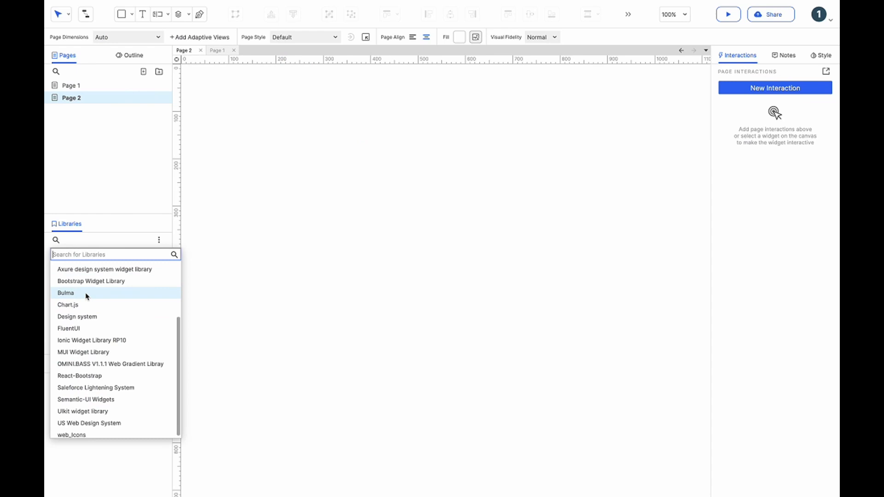
{"action": "scroll", "coordinate": [86, 291], "scroll_direction": "up", "scroll_amount": 3}
{"action": "left_click", "coordinate": [85, 279]}
{"action": "scroll", "coordinate": [96, 313], "scroll_direction": "down", "scroll_amount": 2}
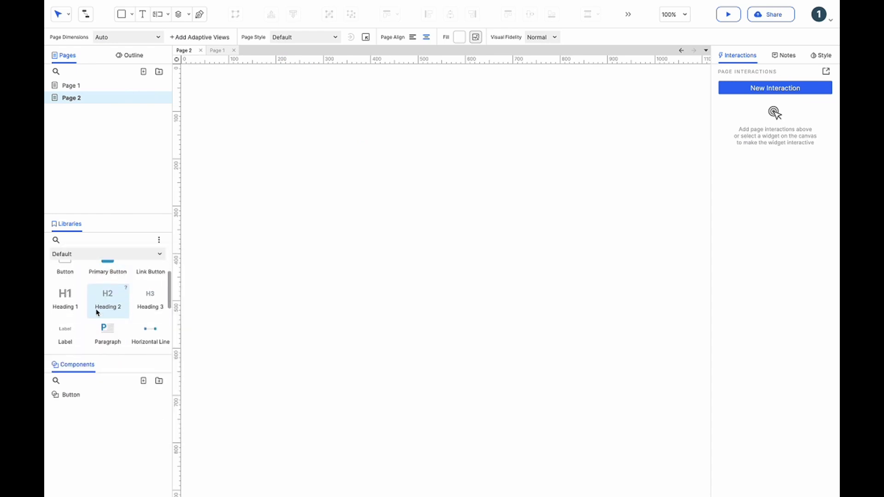
{"action": "mouse_move", "coordinate": [65, 297]}
{"action": "left_mouse_down"}
{"action": "mouse_move", "coordinate": [387, 231]}
{"action": "mouse_move", "coordinate": [367, 192]}
{"action": "left_mouse_up"}
{"action": "type", "text": "New"}
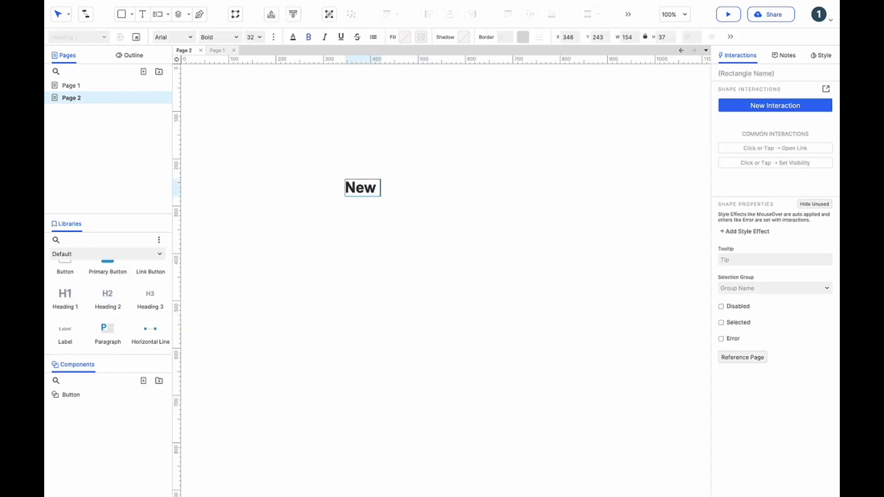
{"action": "type", "text": " page 1"}
{"action": "left_click", "coordinate": [385, 200]}
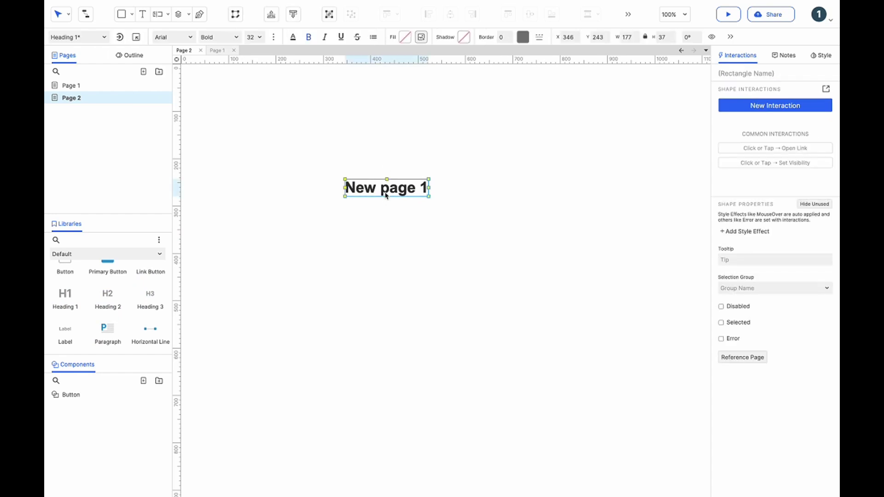
{"action": "key", "text": "ctrl+c"}
Add Pages 3 and 4 with the pasted, edited heading, then return to Page 1.
{"action": "left_click", "coordinate": [142, 72]}
{"action": "key", "text": "ctrl+v"}
{"action": "double_click", "coordinate": [403, 196]}
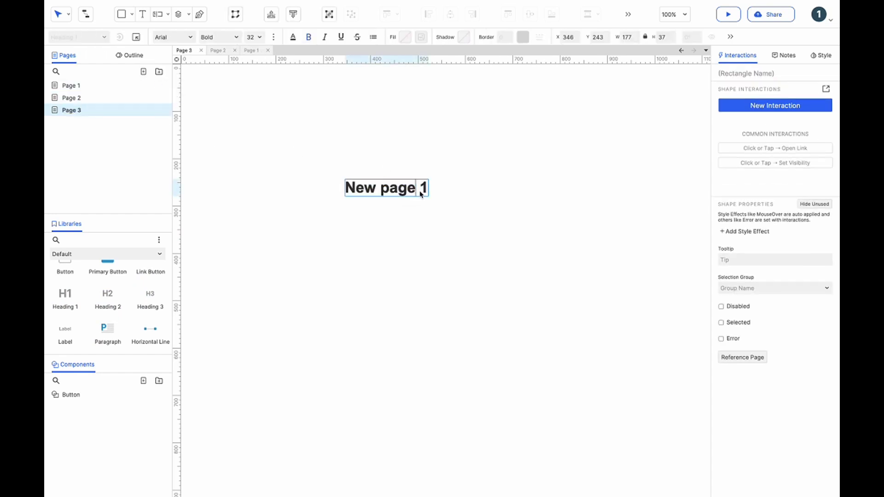
{"action": "key", "text": "BackSpace"}
{"action": "type", "text": "2"}
{"action": "left_click", "coordinate": [143, 71]}
{"action": "key", "text": "ctrl+v"}
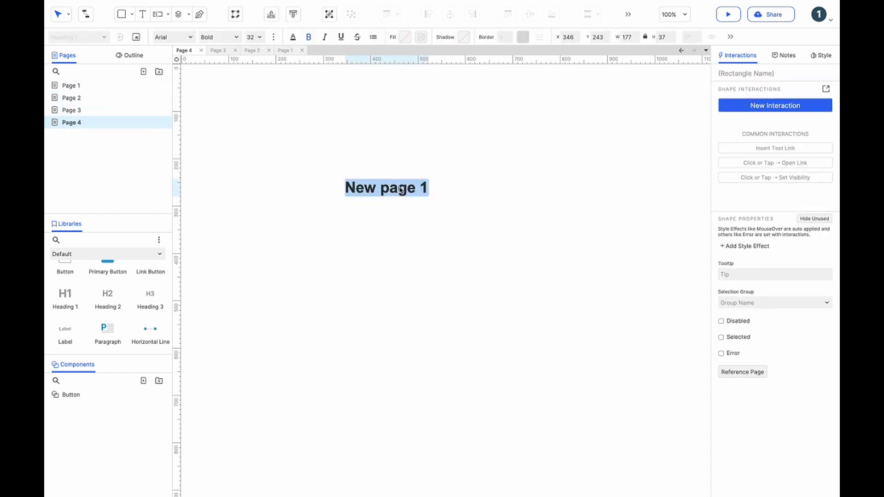
{"action": "double_click", "coordinate": [423, 188]}
{"action": "key", "text": "BackSpace"}
{"action": "type", "text": "3"}
{"action": "left_click", "coordinate": [453, 169]}
{"action": "left_click", "coordinate": [136, 86]}
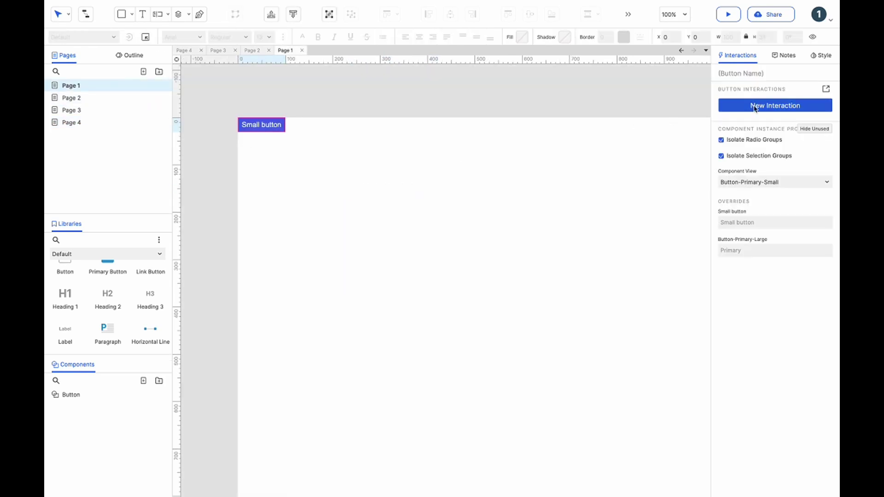
Give the small button a Click interaction that opens Page 2.
{"action": "left_click", "coordinate": [778, 106]}
{"action": "left_click", "coordinate": [756, 119]}
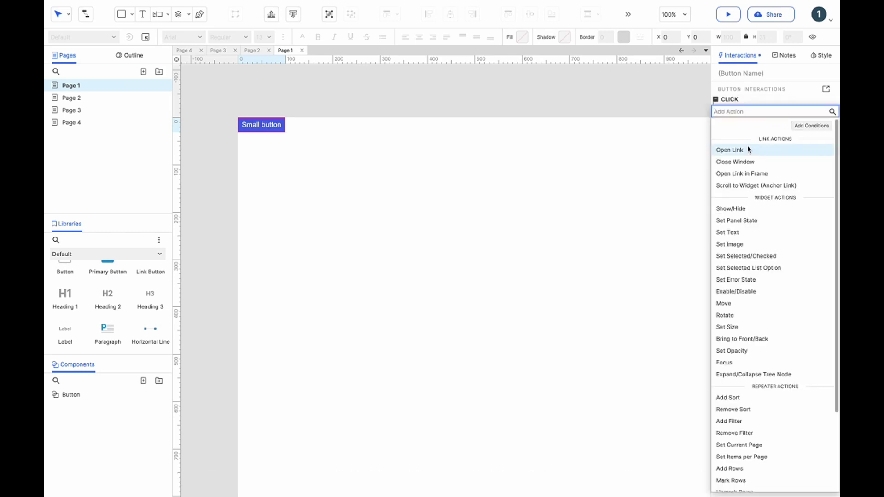
{"action": "scroll", "coordinate": [749, 149], "scroll_direction": "down", "scroll_amount": 3}
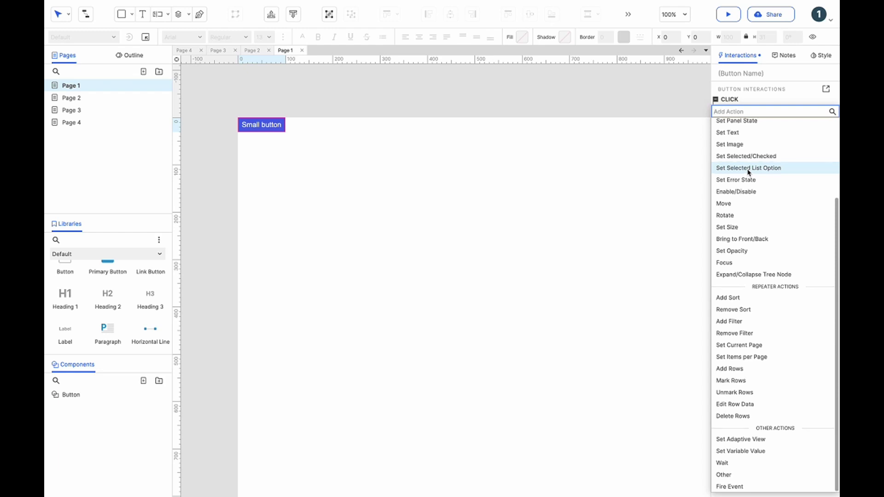
{"action": "scroll", "coordinate": [748, 172], "scroll_direction": "up", "scroll_amount": 3}
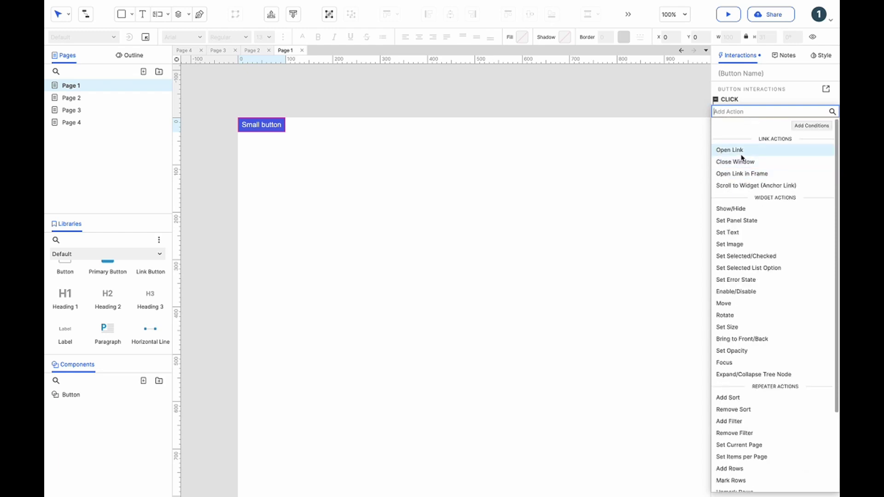
{"action": "left_click", "coordinate": [745, 151]}
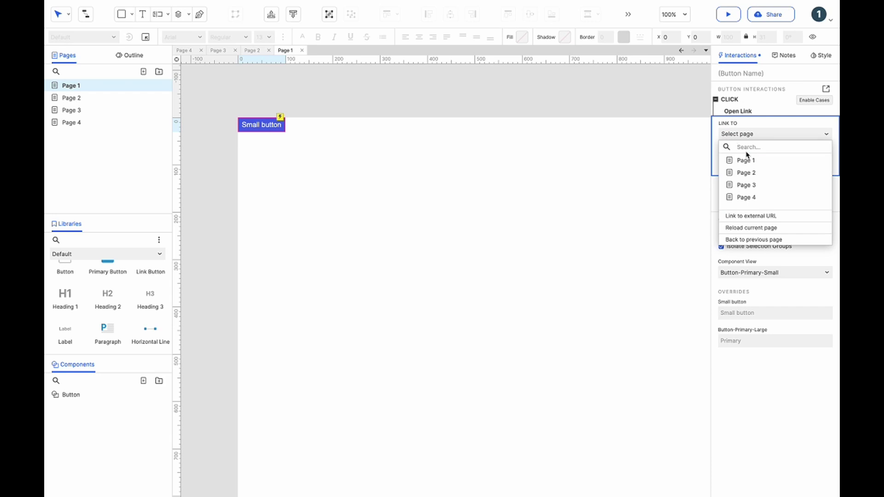
{"action": "left_click", "coordinate": [746, 173]}
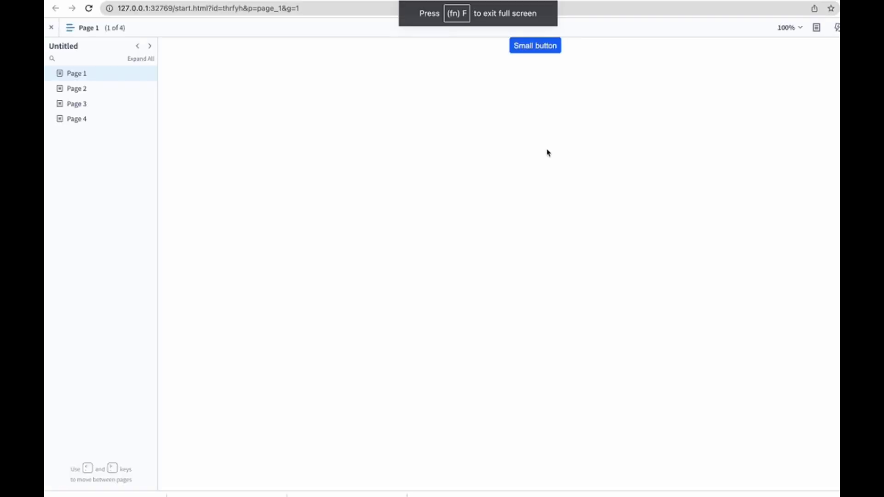
Confirm the preview button opens Page 2, switch it to Button-Primary-Large, and preview again.
{"action": "left_click", "coordinate": [529, 46]}
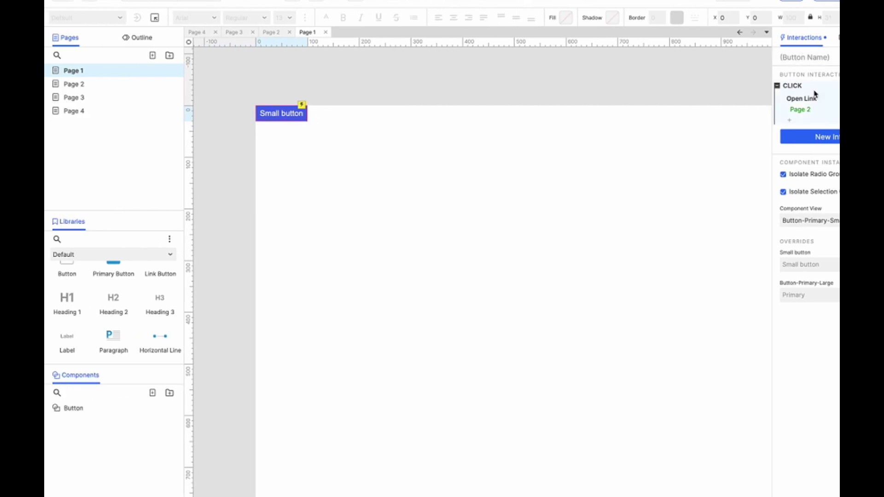
{"action": "left_click", "coordinate": [813, 228]}
{"action": "left_click", "coordinate": [817, 252]}
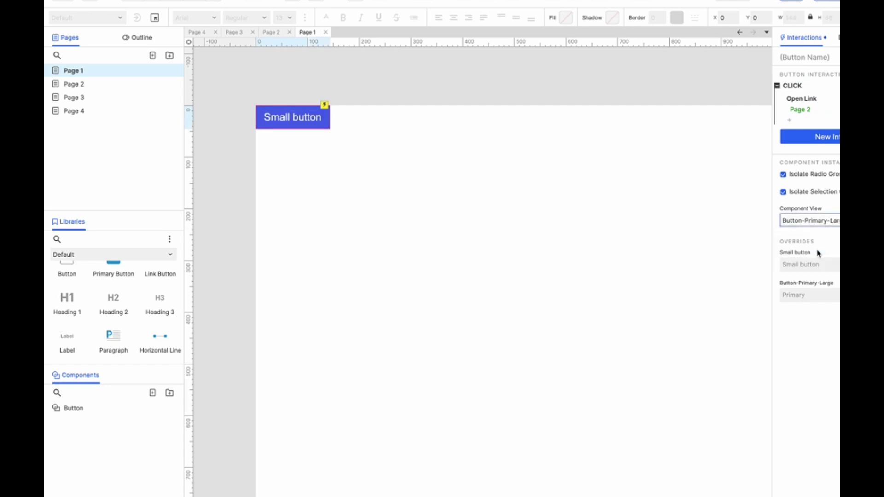
{"action": "left_click", "coordinate": [808, 6]}
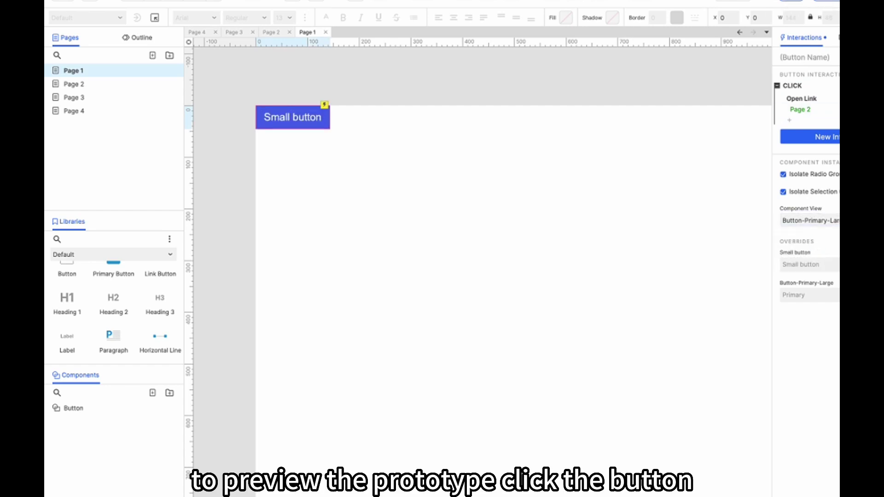
Follow the button link in the browser preview to Page 2.
{"action": "left_click", "coordinate": [545, 59]}
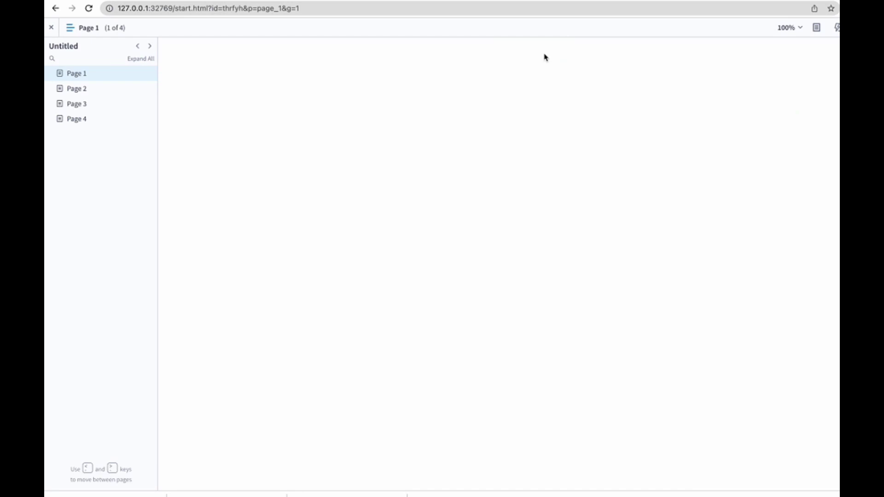